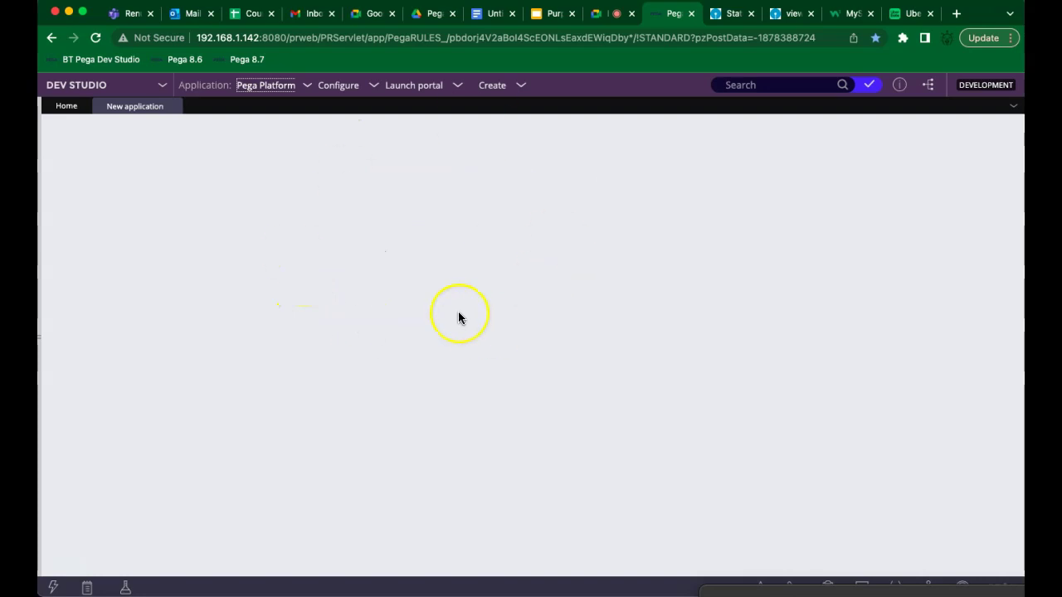
Build a new Cosmos React application from scratch named 'Uber'
mouse_move(458, 316)
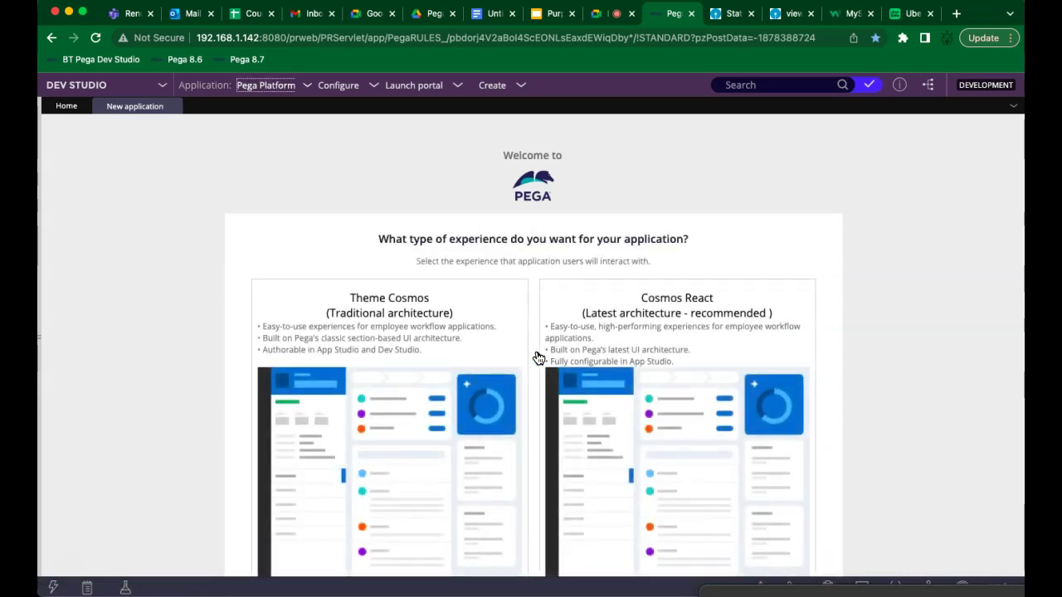
left_click(644, 390)
left_click(646, 571)
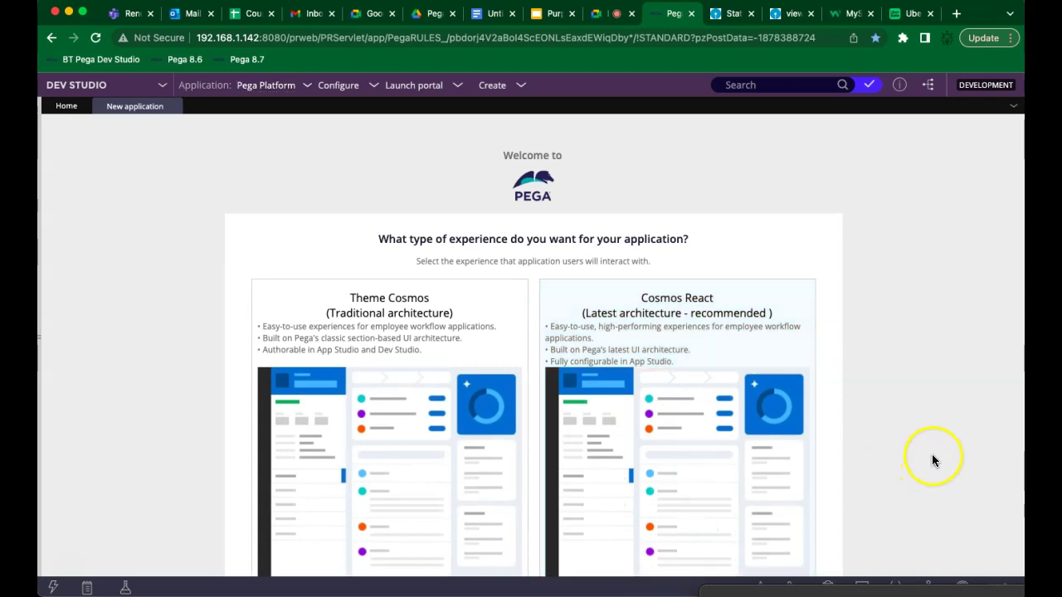
scroll(932, 460, "down", 2)
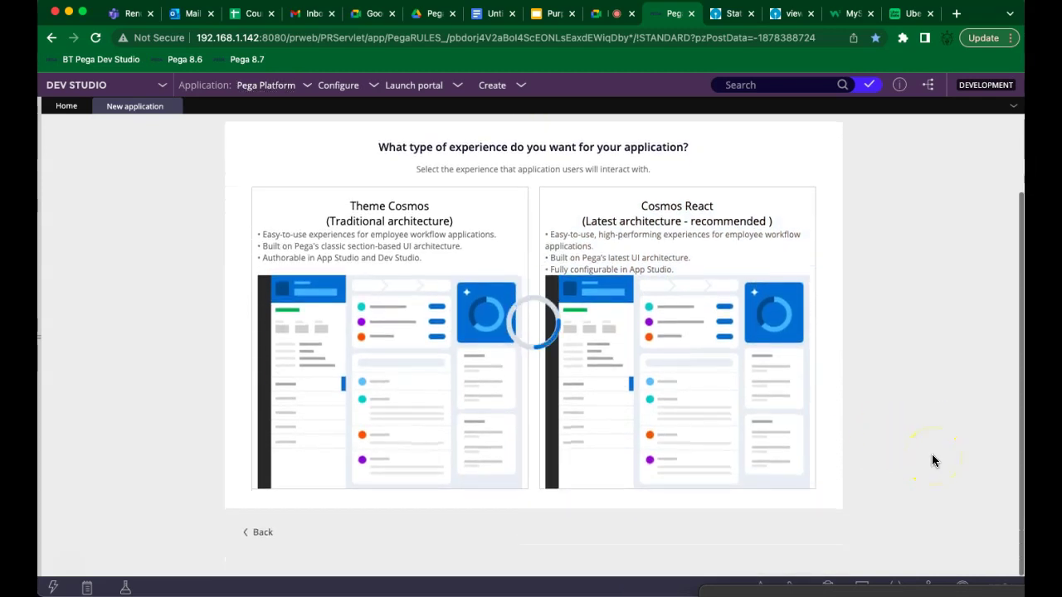
left_click(360, 269)
type("Uber")
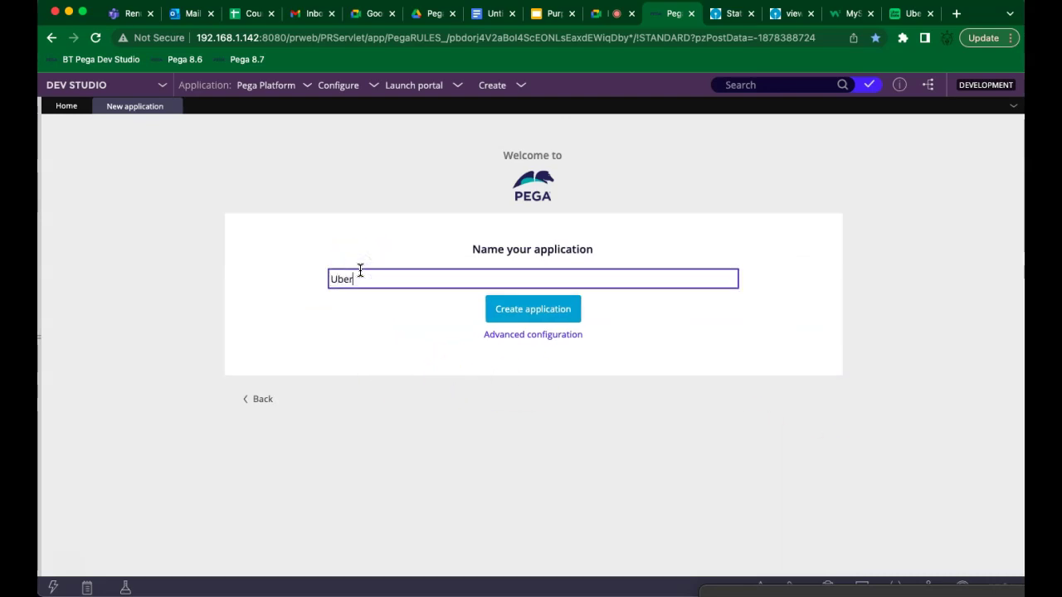
left_click(505, 320)
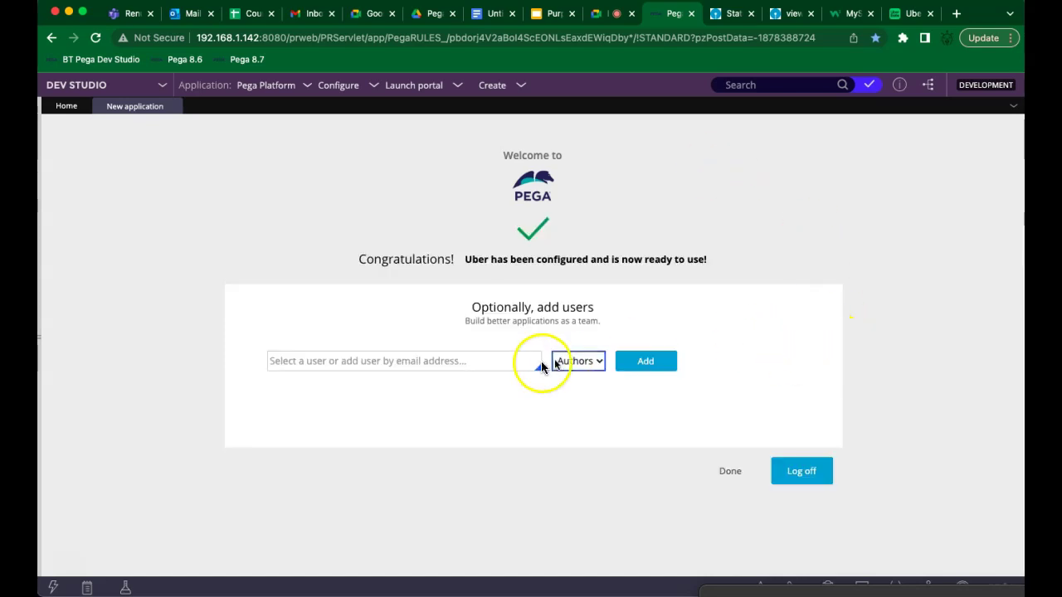
Enter a user name and try adding them to the Uber team as an Author
left_click(498, 360)
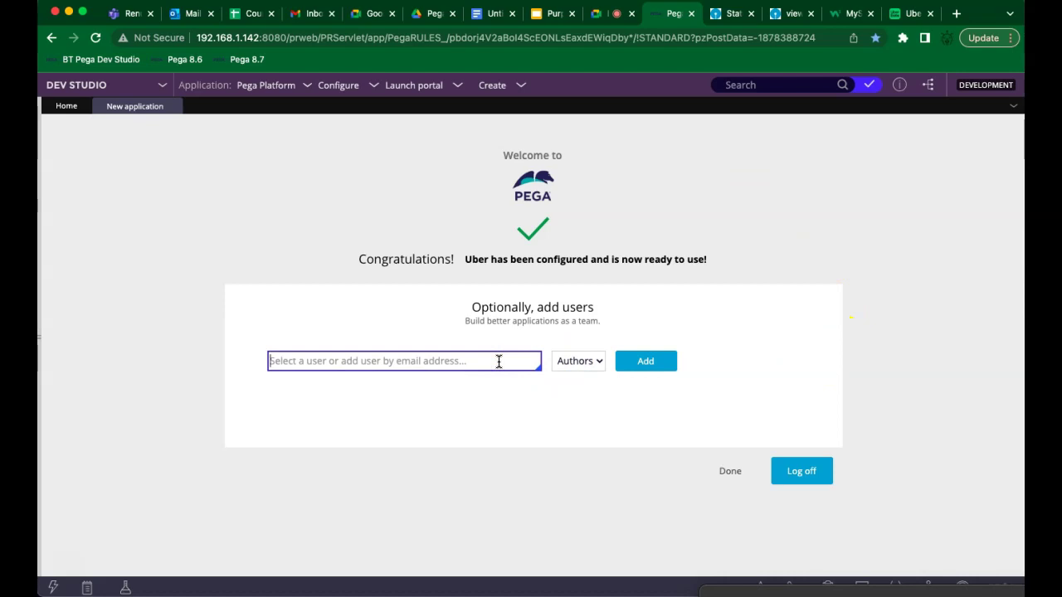
type("uber")
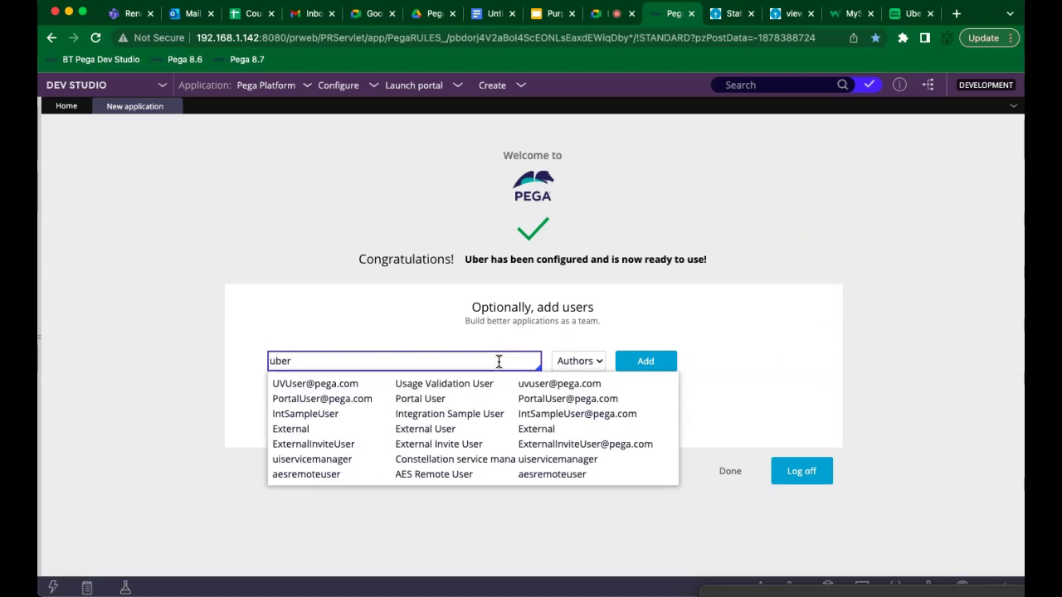
key("BackSpace")
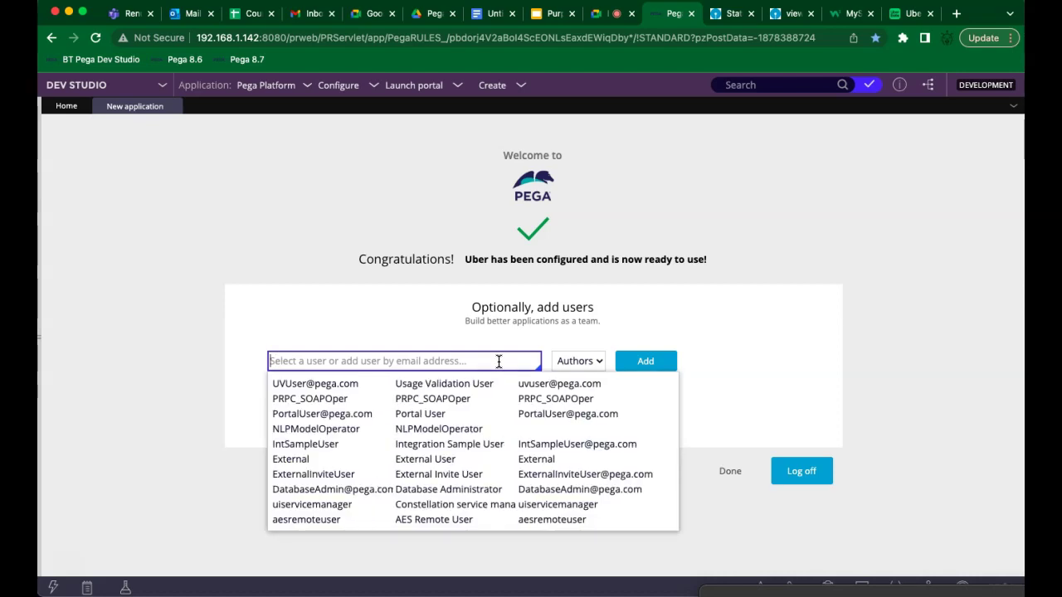
type("uberad")
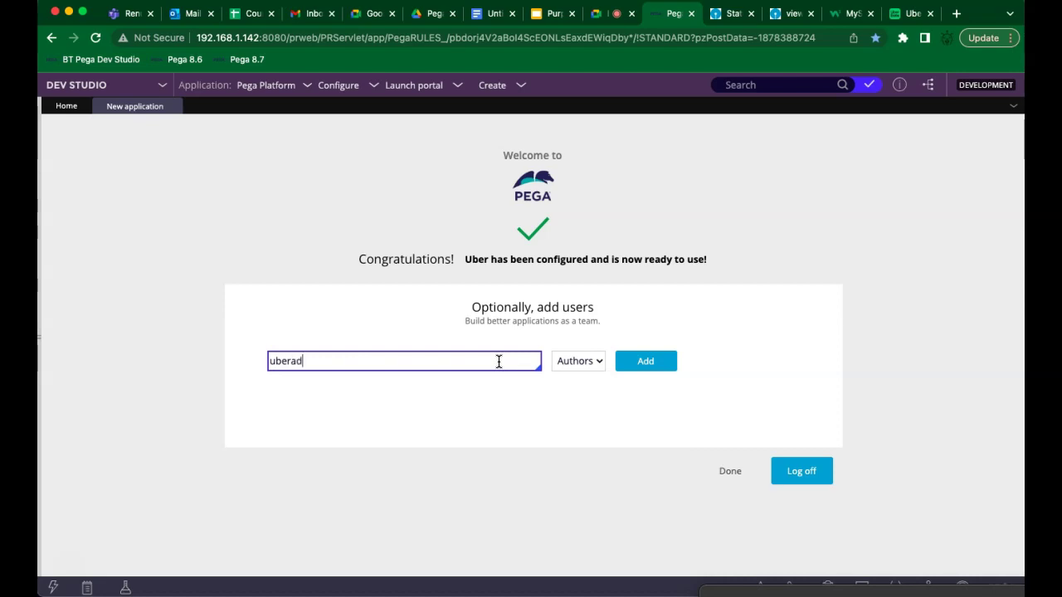
type("min")
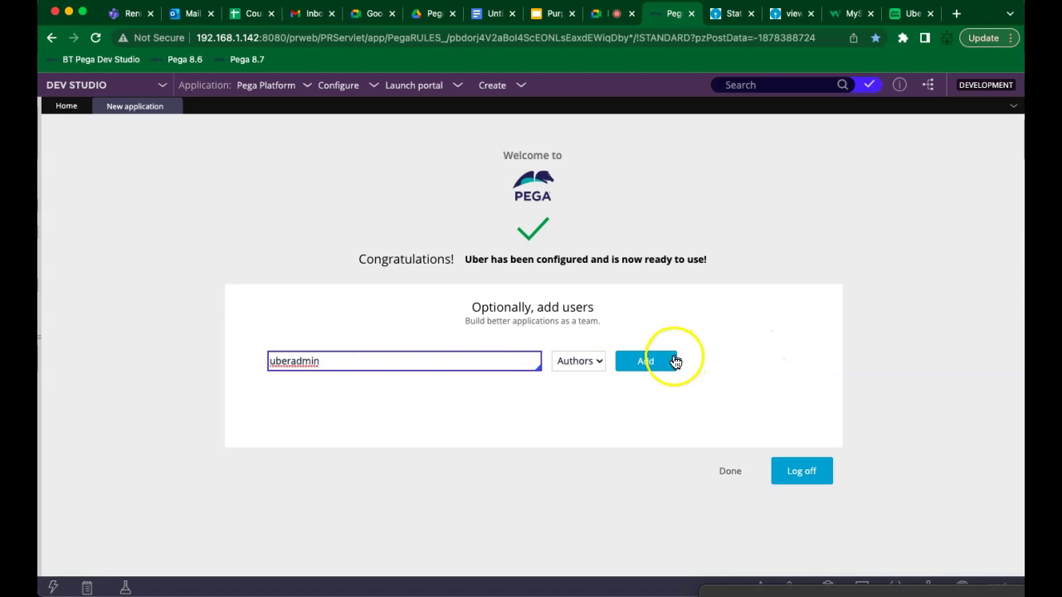
left_click(641, 363)
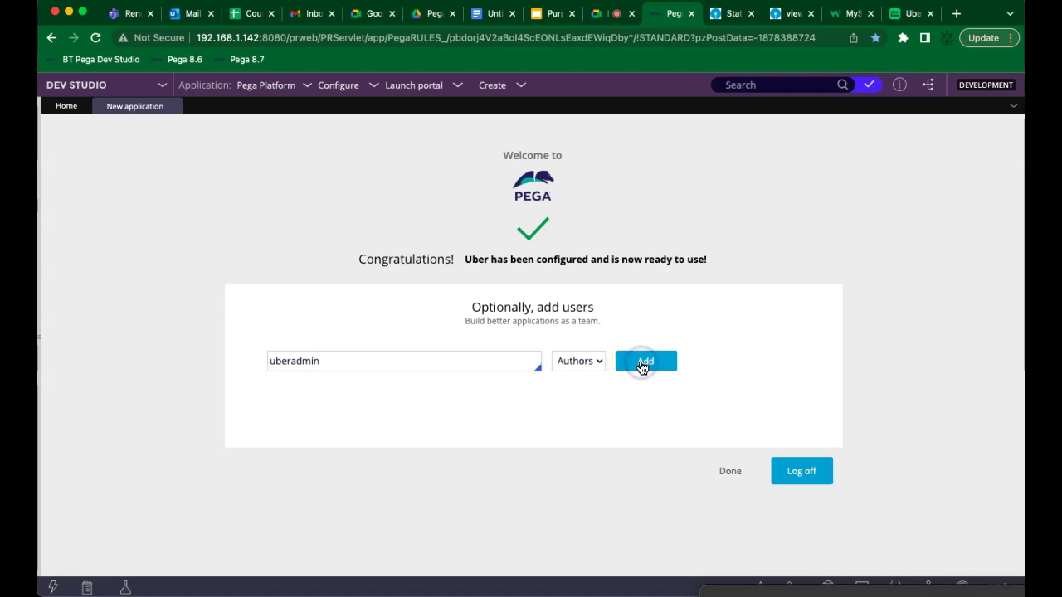
Replace the rejected entry with the user's e-mail address and add them as an Author
left_click(457, 400)
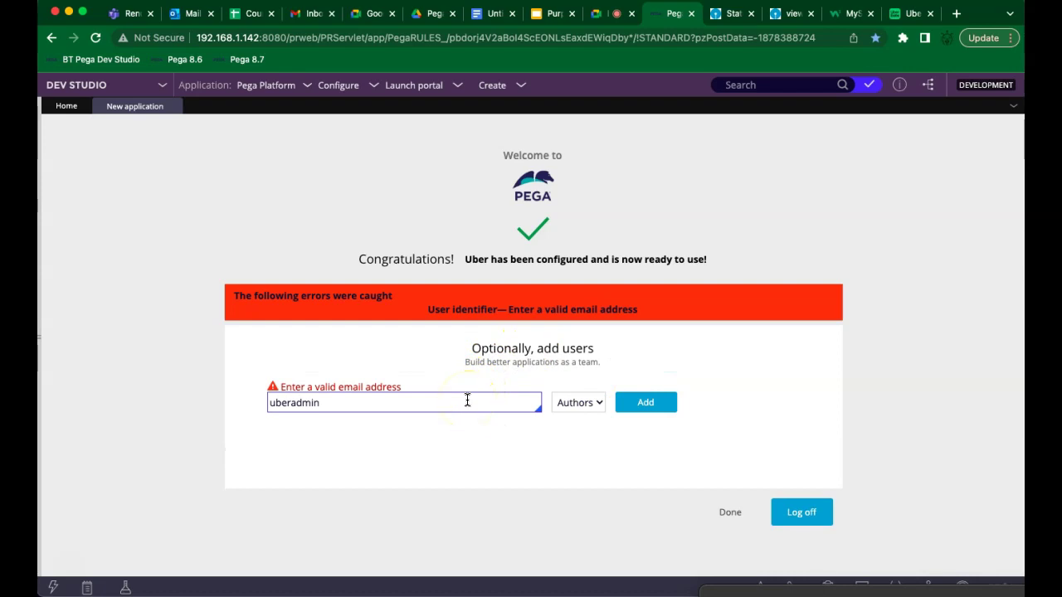
left_click(440, 403)
key("BackSpace")
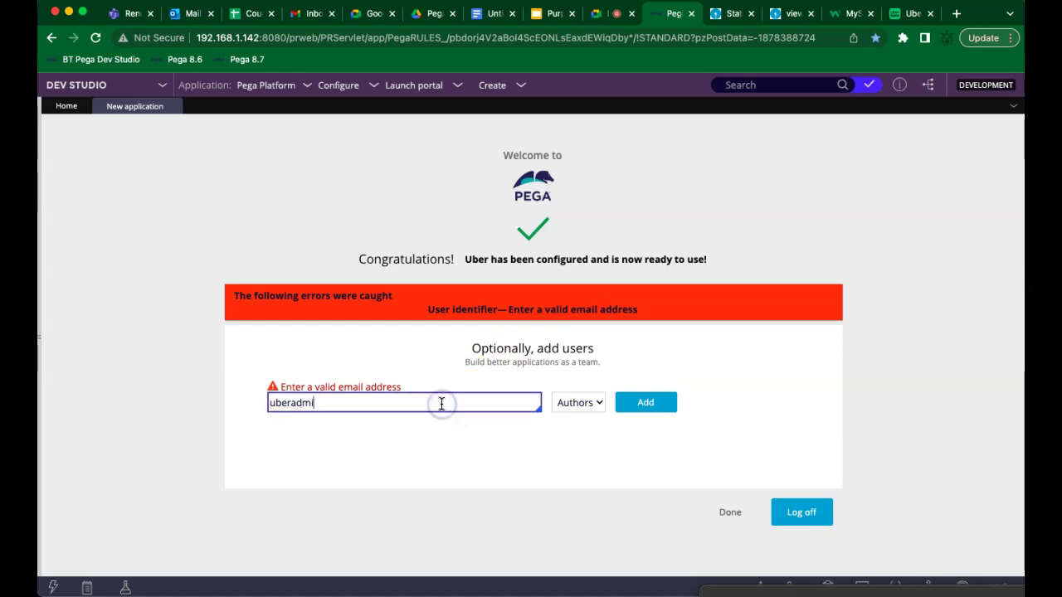
key("BackSpace")
key("BackSpace")
key("BackSpace")
key("BackSpace")
key("BackSpace")
key("BackSpace")
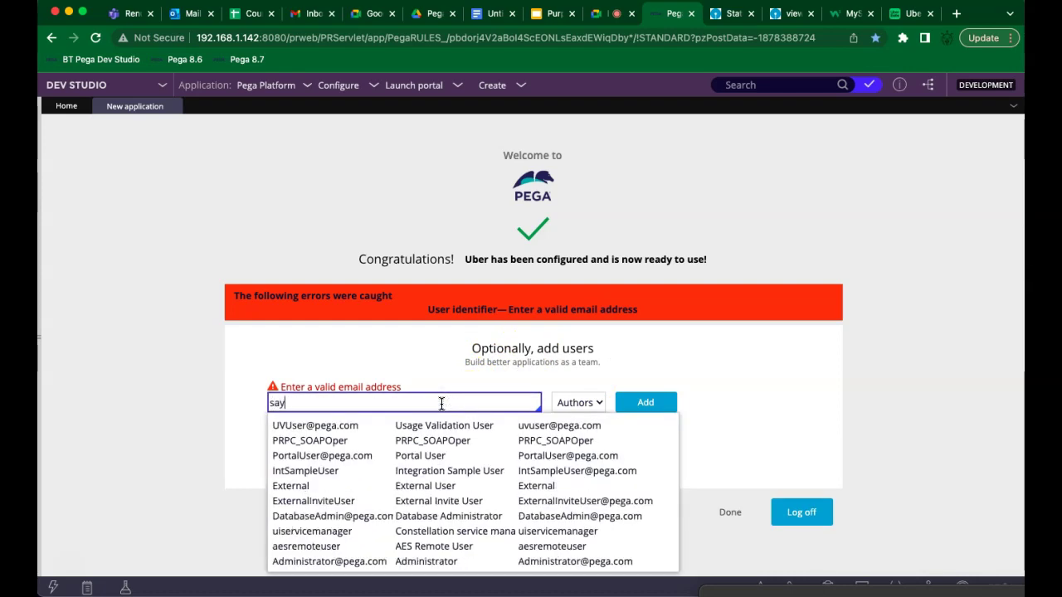
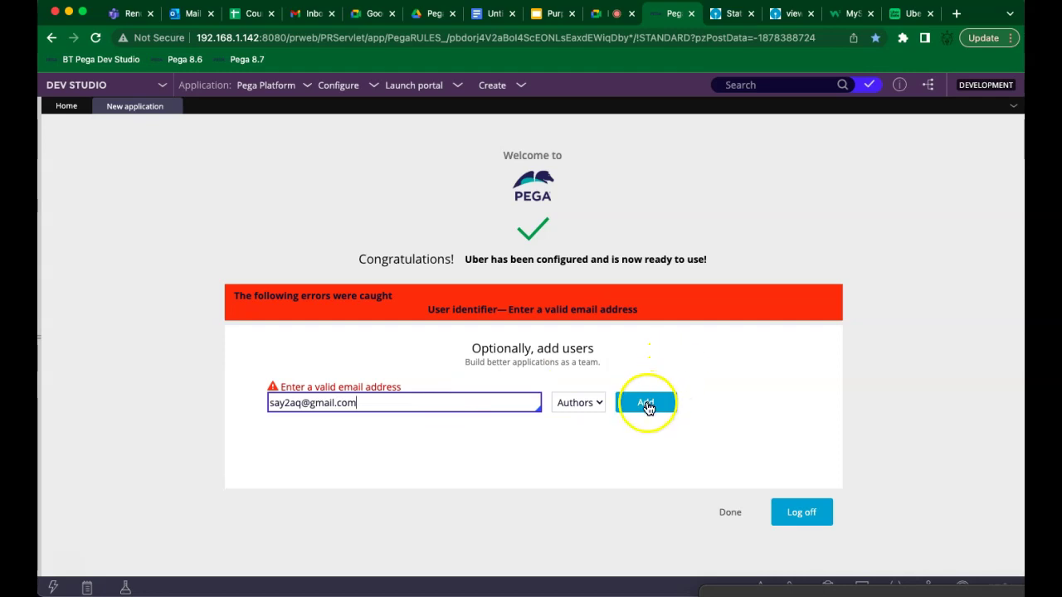
left_click(646, 405)
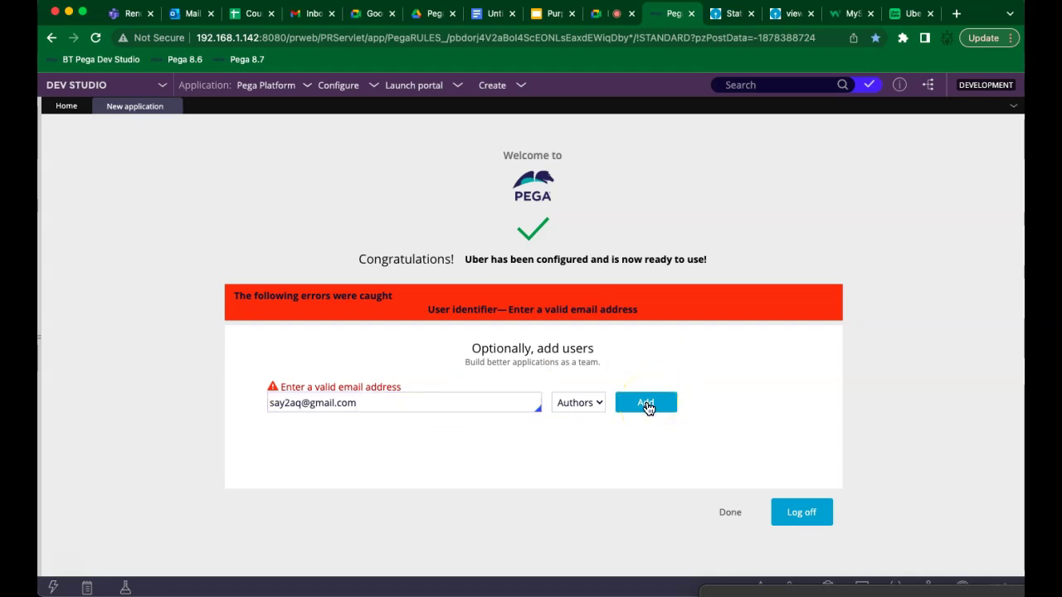
Copy the new Author's generated password and send them an invitation
left_click(693, 409)
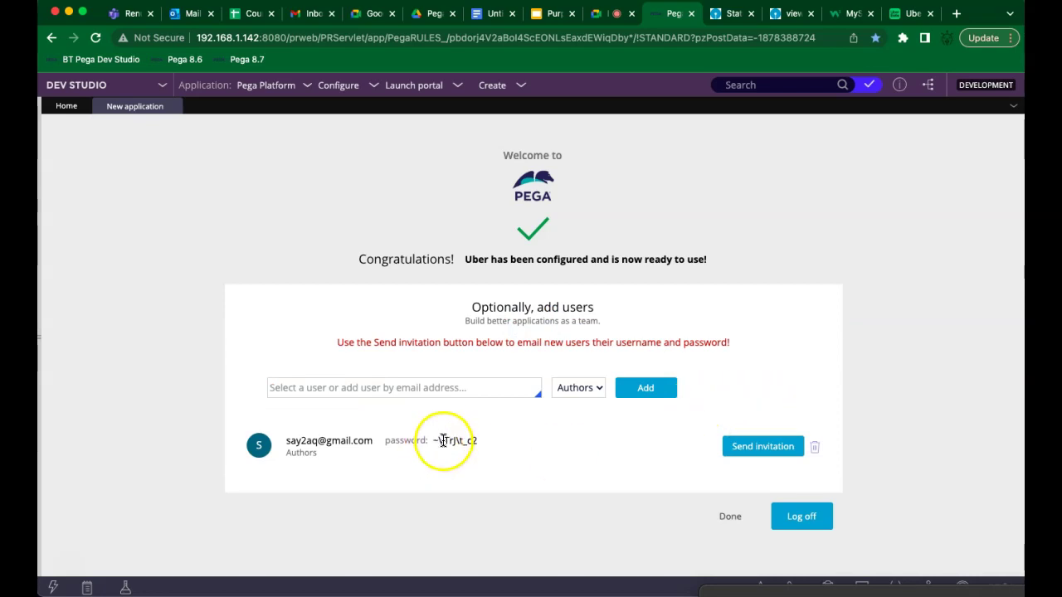
double_click(454, 441)
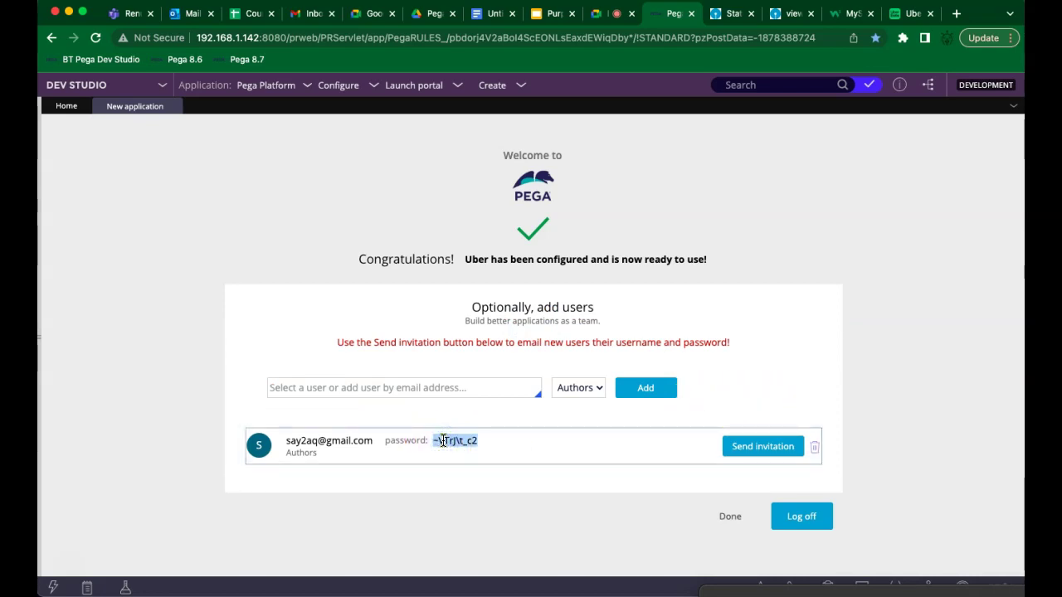
left_click(765, 448)
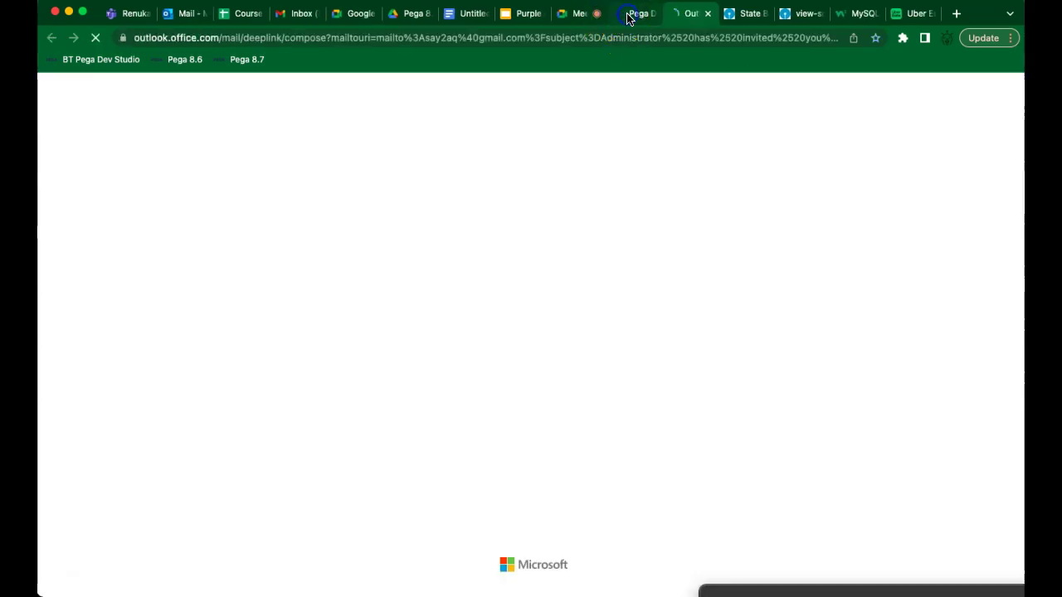
Log off Dev Studio and log in with the new user's e-mail and password
left_click(628, 16)
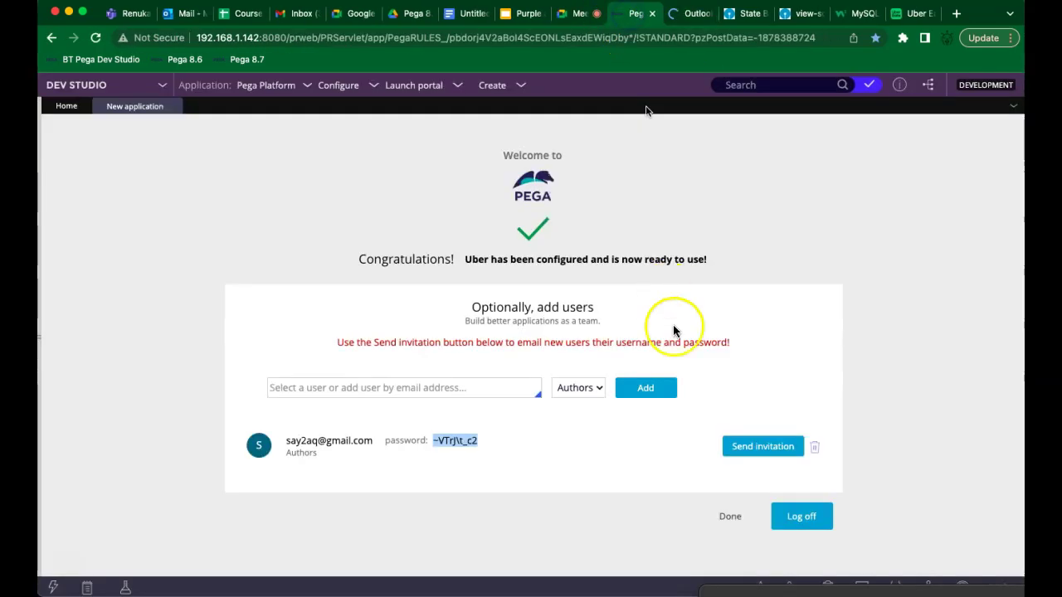
left_click(789, 518)
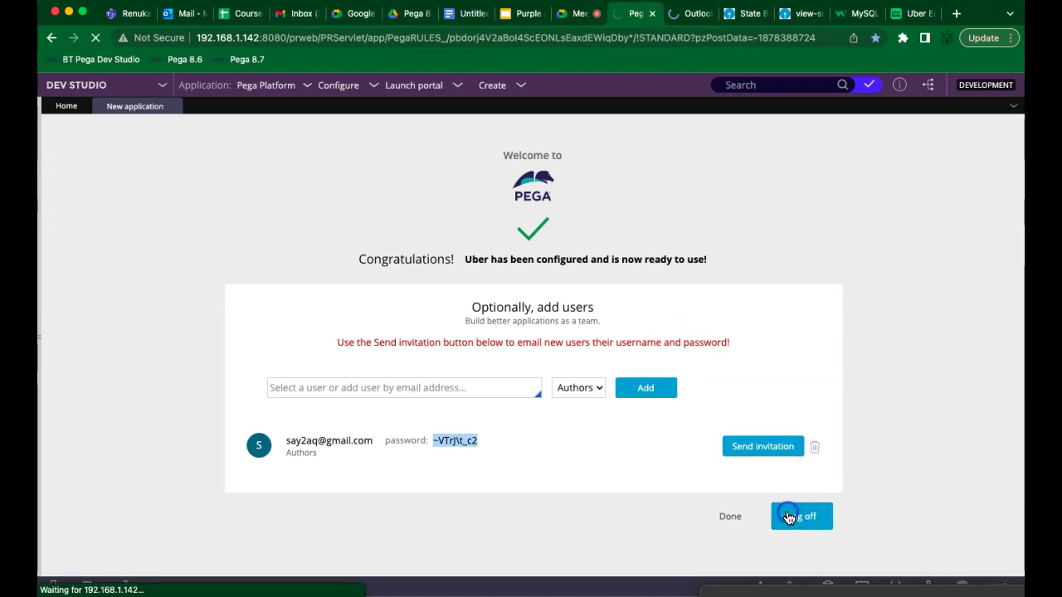
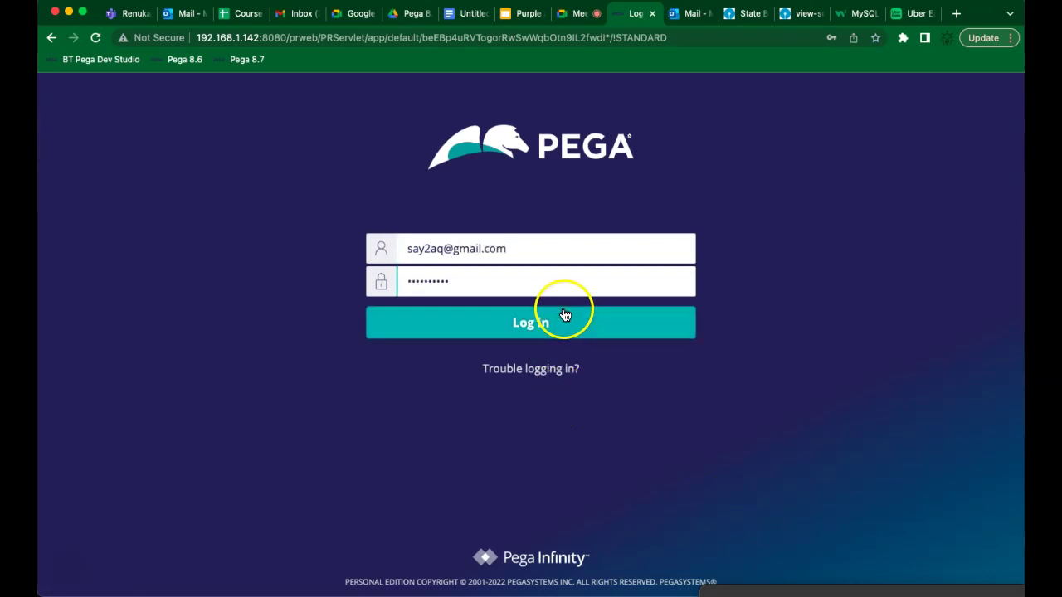
left_click(559, 322)
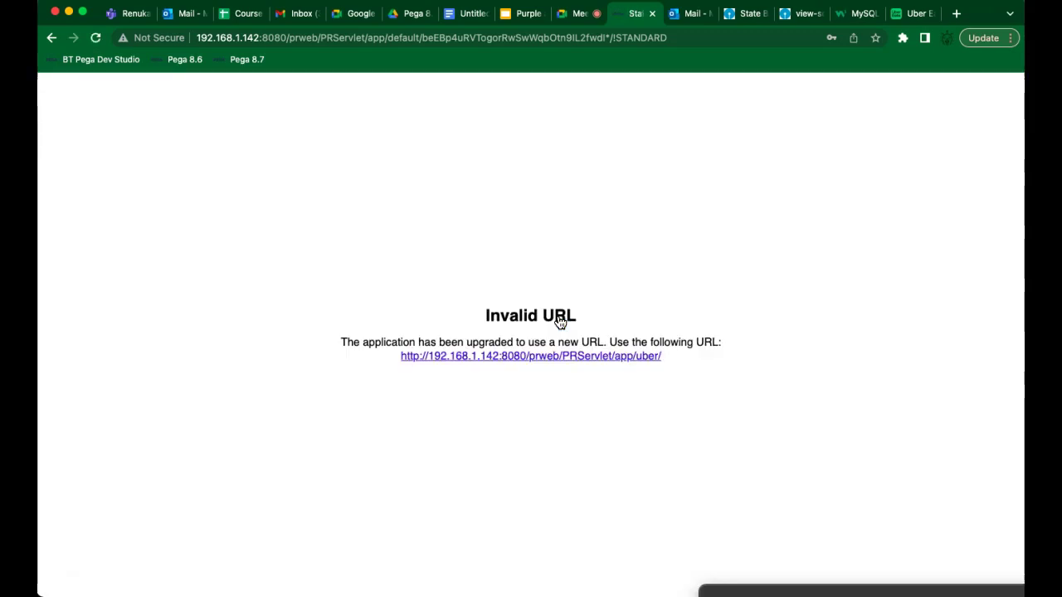
Follow the Uber application's new login address and sign in again as the new user
left_click(591, 365)
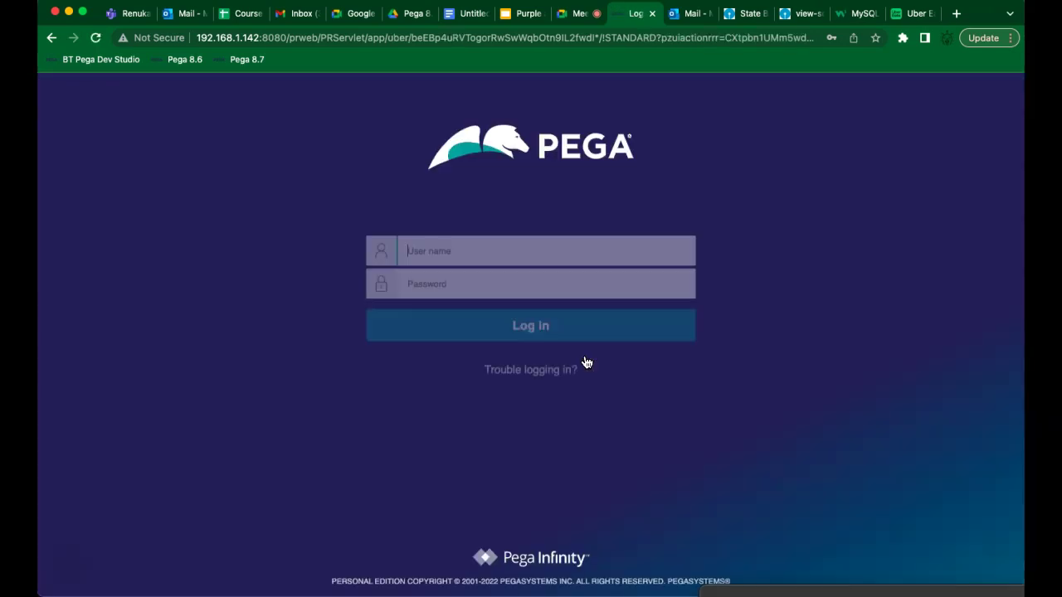
left_click(492, 282)
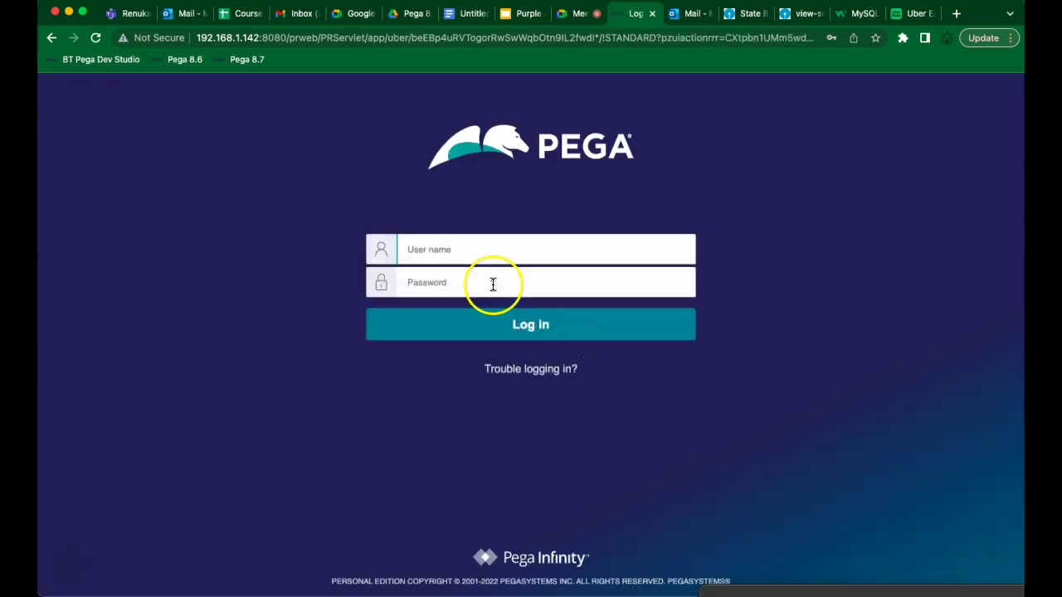
type("say")
left_click(502, 286)
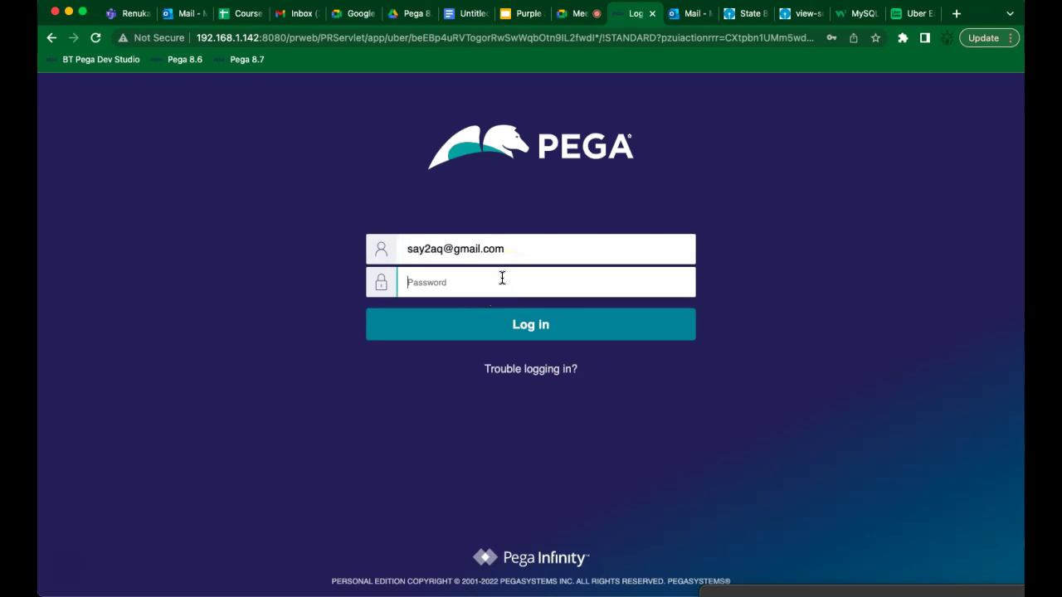
left_click(545, 325)
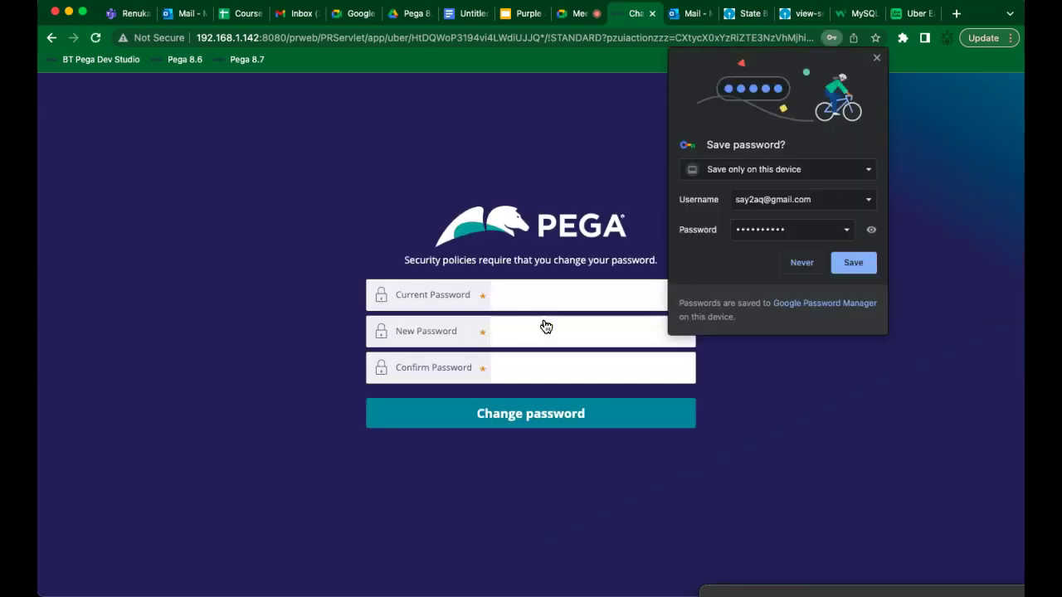
Replace the expired password with a new one and save it in Chrome
left_click(546, 295)
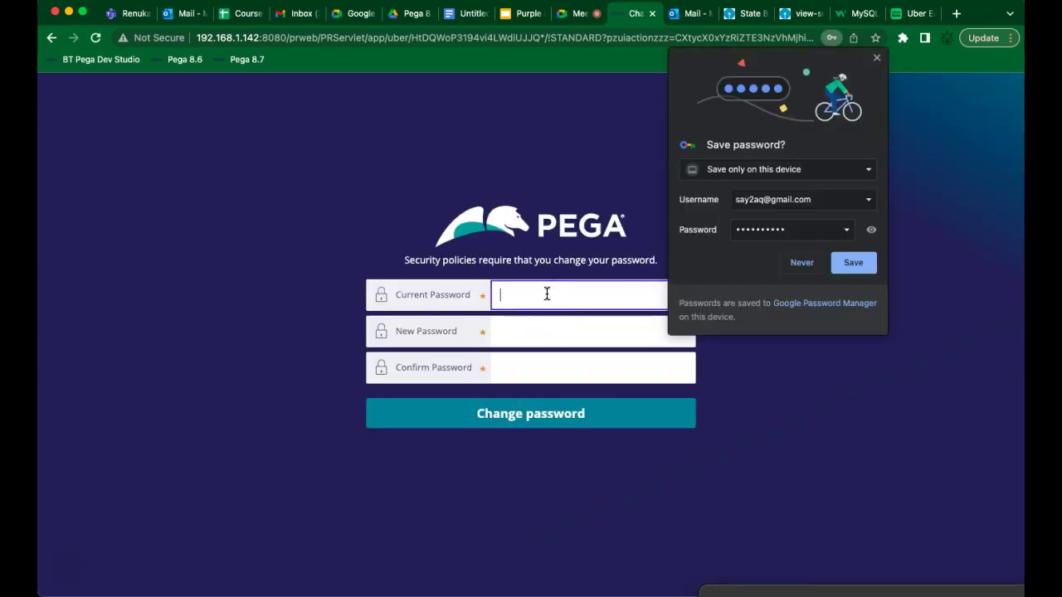
key("super+v")
left_click(531, 327)
type("•••")
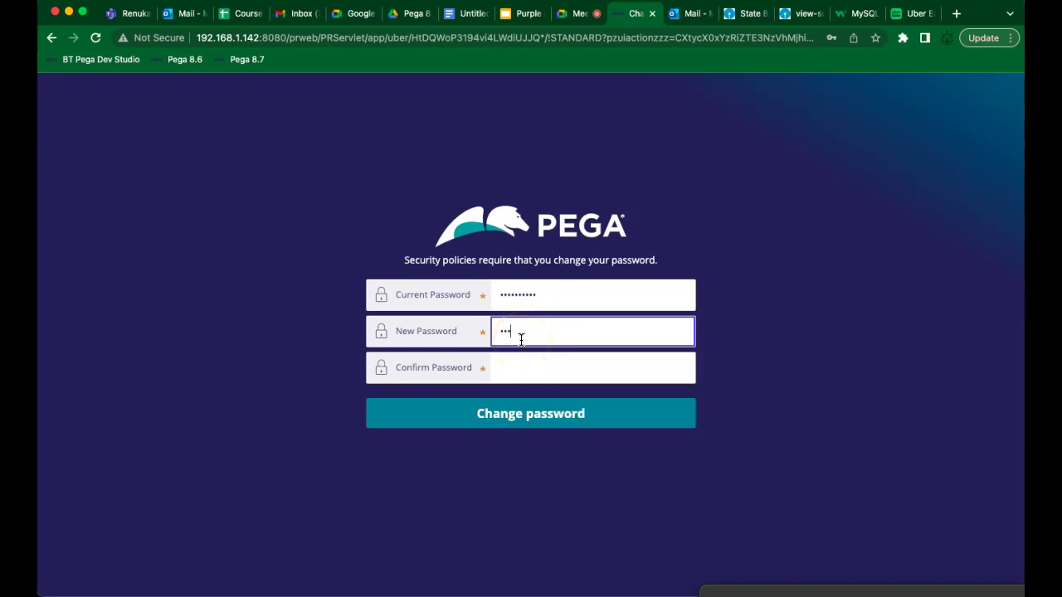
key("Tab")
type("•")
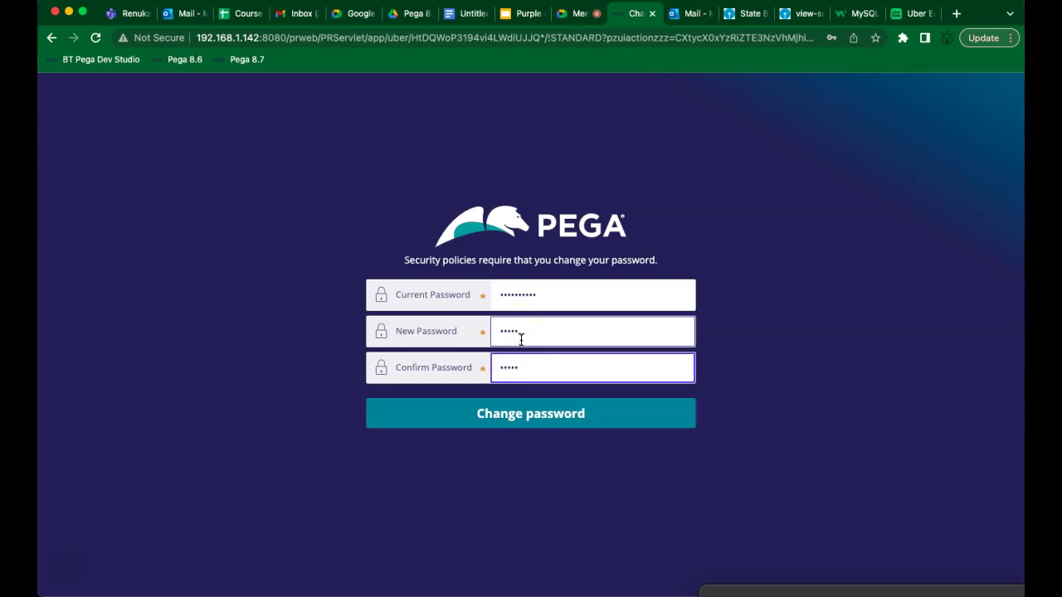
left_click(516, 416)
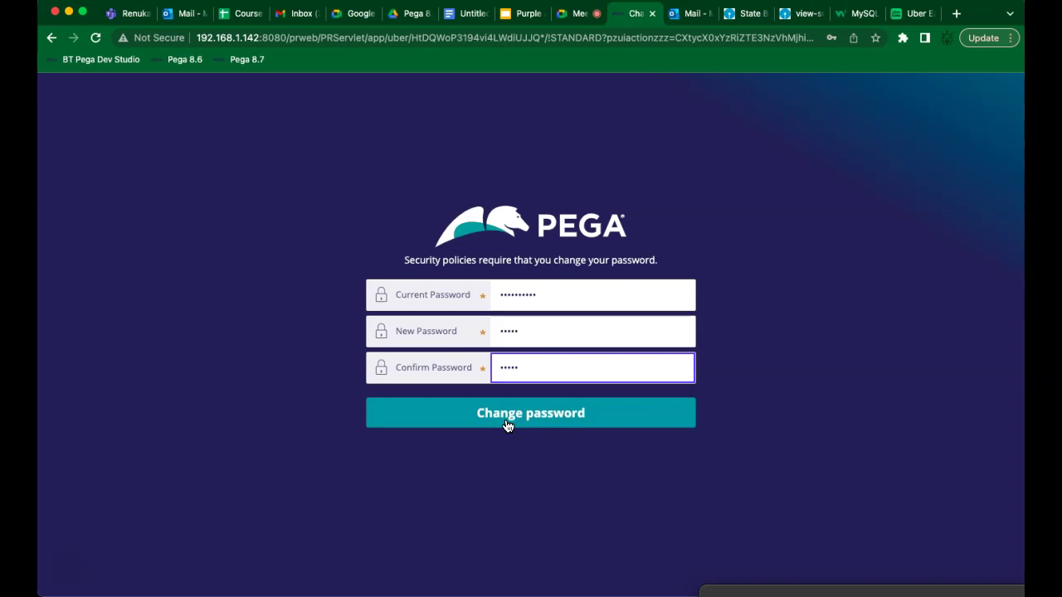
left_click(512, 421)
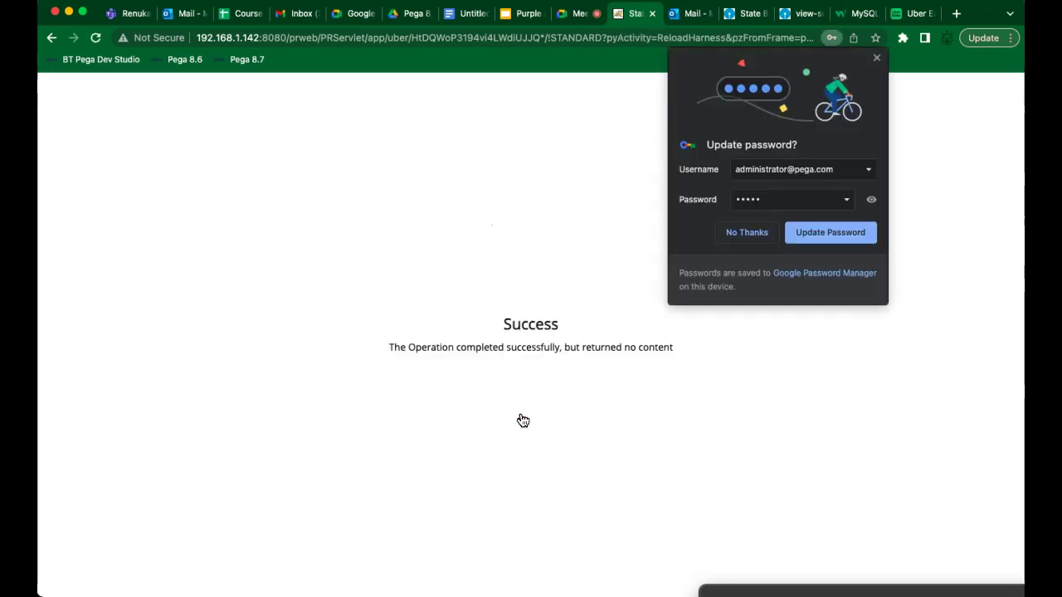
left_click(821, 234)
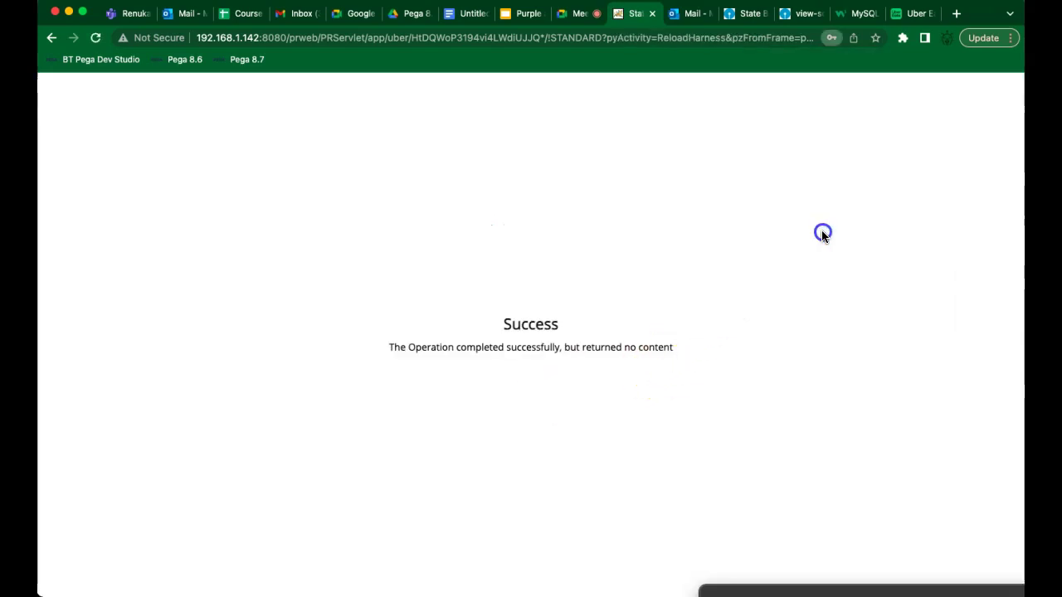
Trim the address after !STANDARD and load the Uber application's base URL
left_click(410, 40)
left_click(410, 40)
key("shift+super+Right")
key("BackSpace")
key("Return")
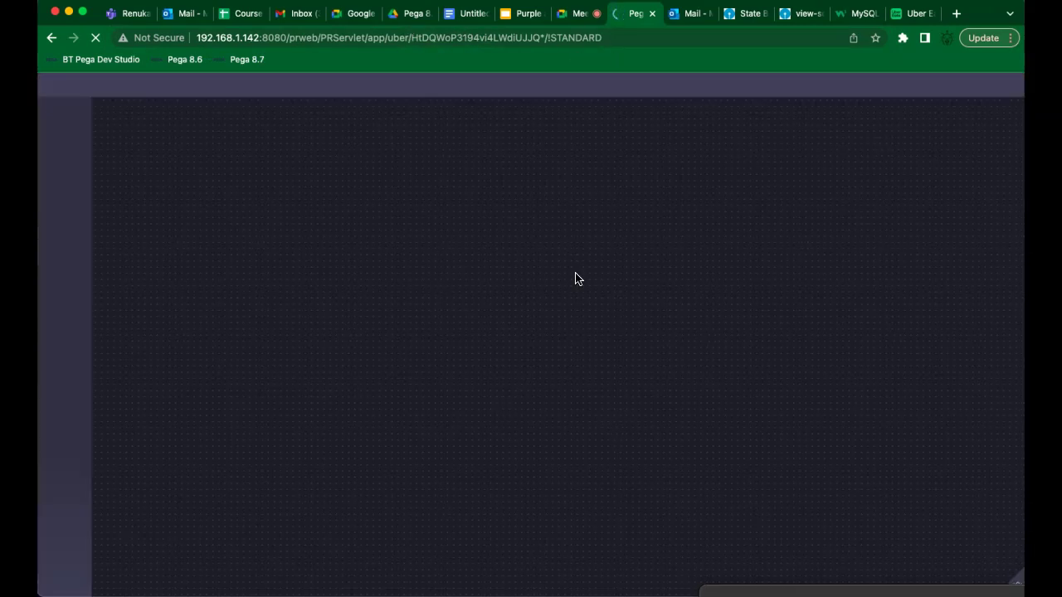
Start a new case type from the Uber welcome dialog after checking the Google Docs notes
left_click(347, 315)
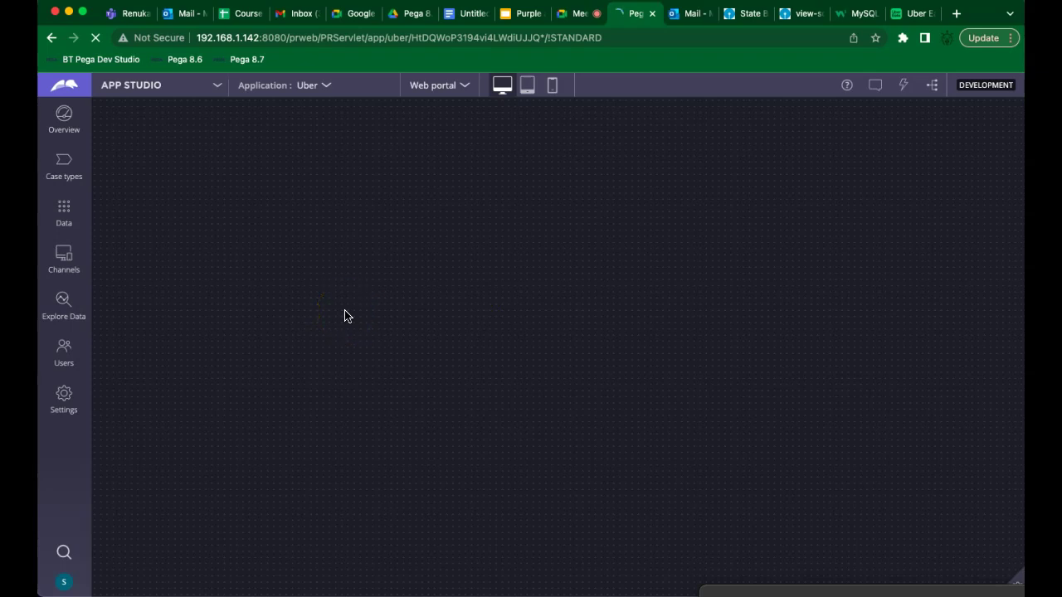
left_click(335, 312)
left_click(265, 363)
left_click(227, 238)
left_click(439, 147)
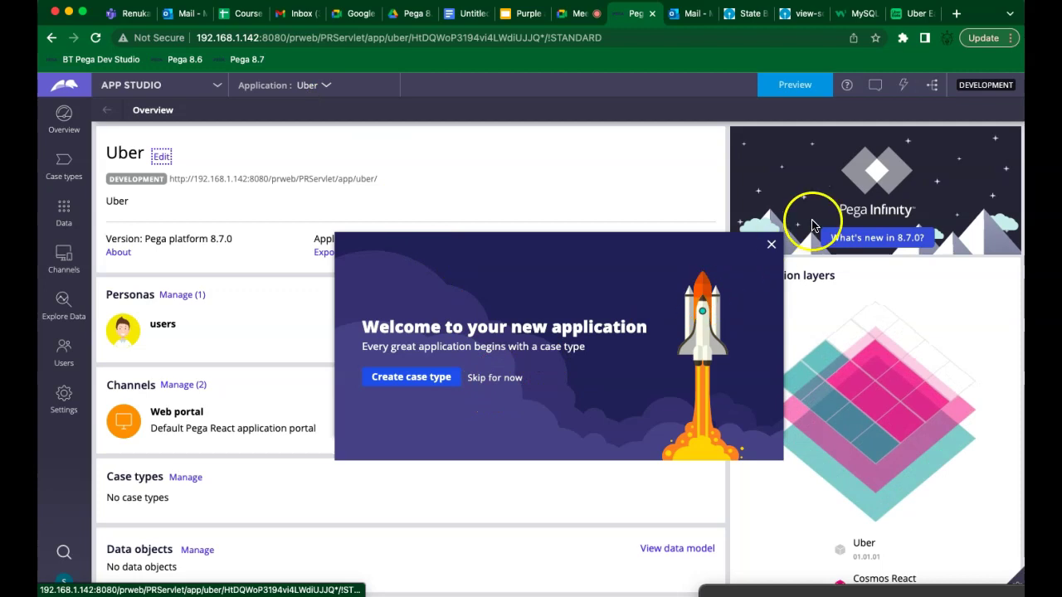
left_click(419, 384)
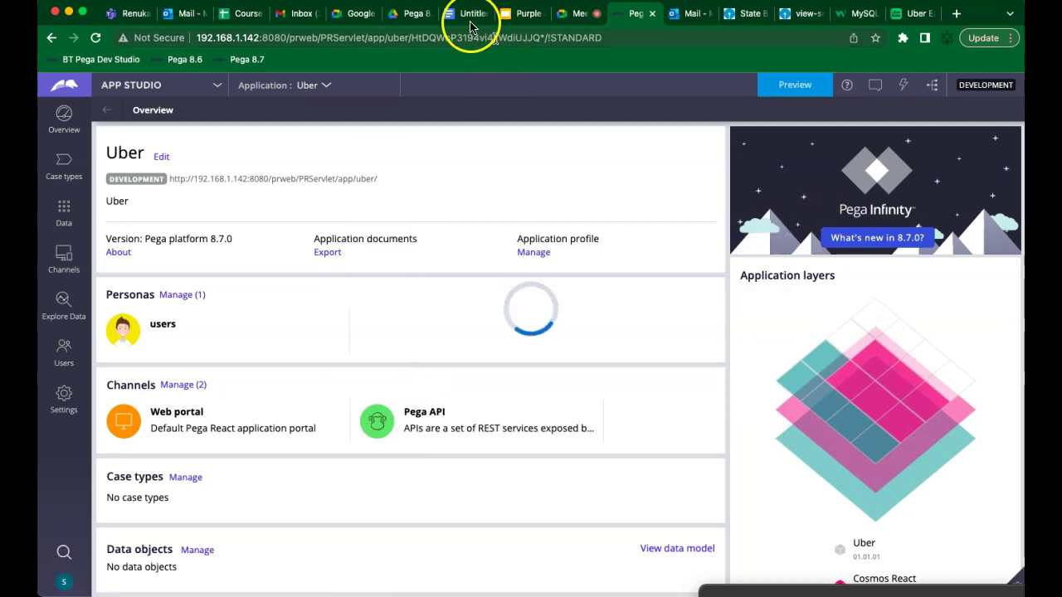
left_click(470, 15)
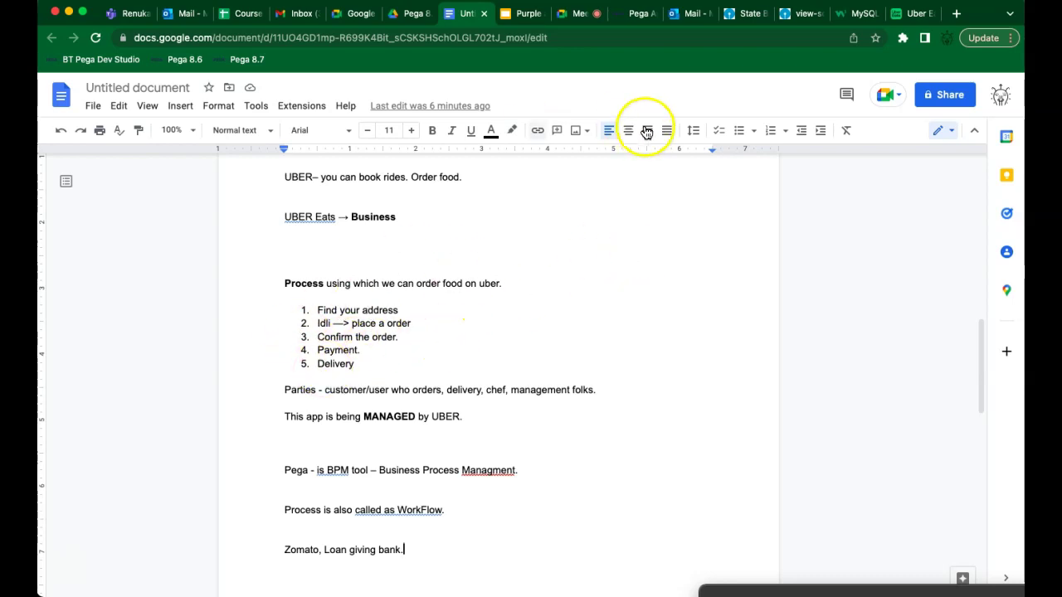
left_click(642, 14)
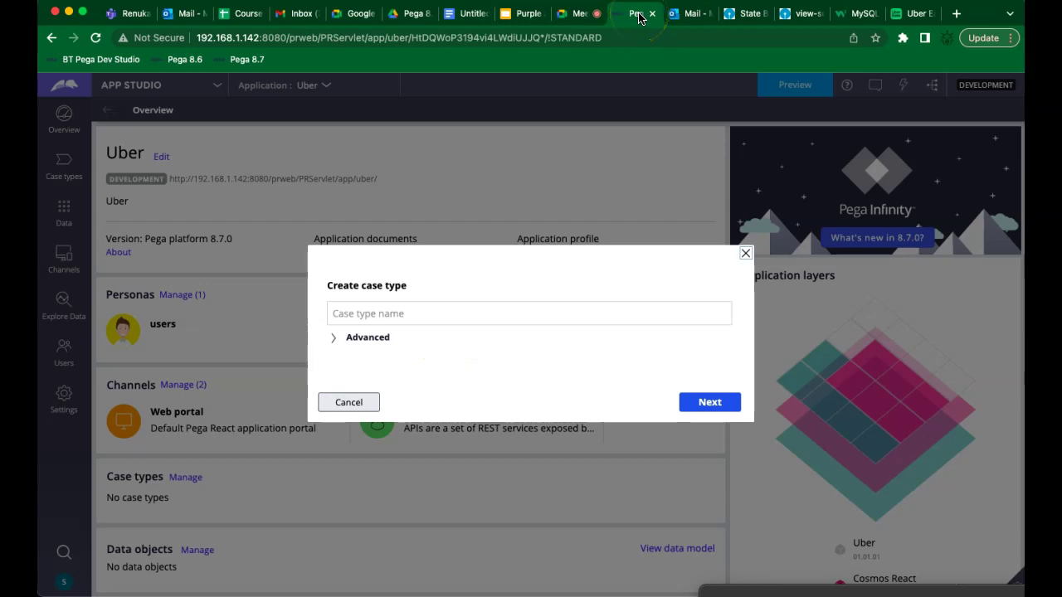
Name the new case type 'UberEats' and continue
left_click(414, 314)
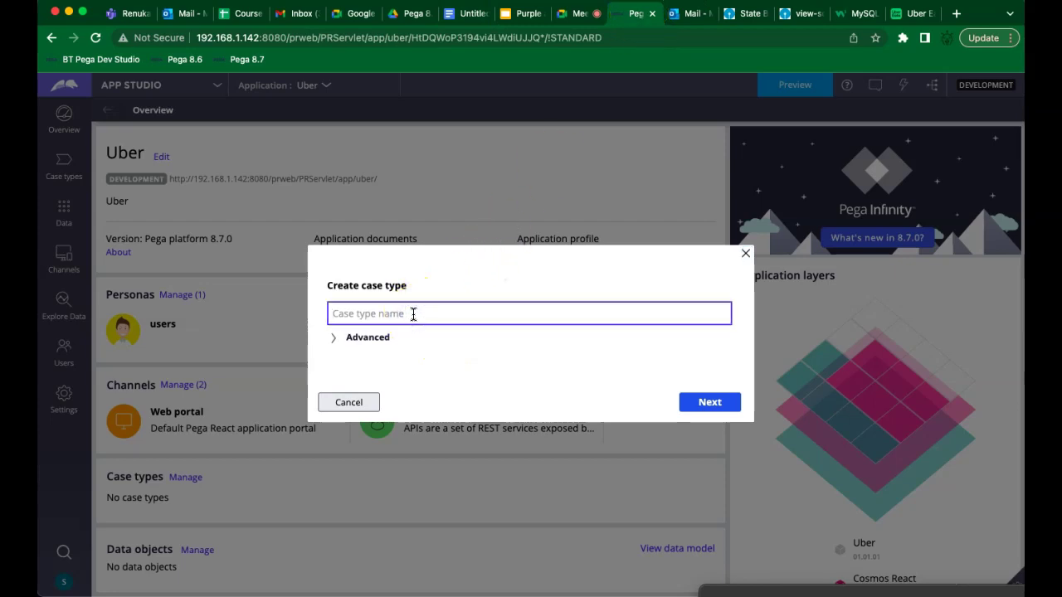
type("UberEats")
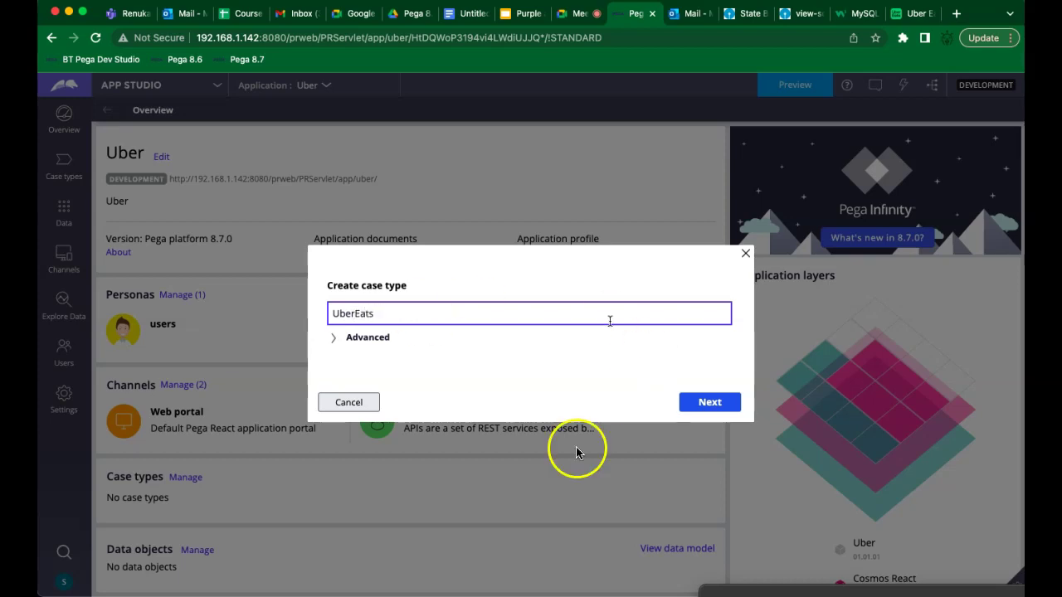
left_click(718, 403)
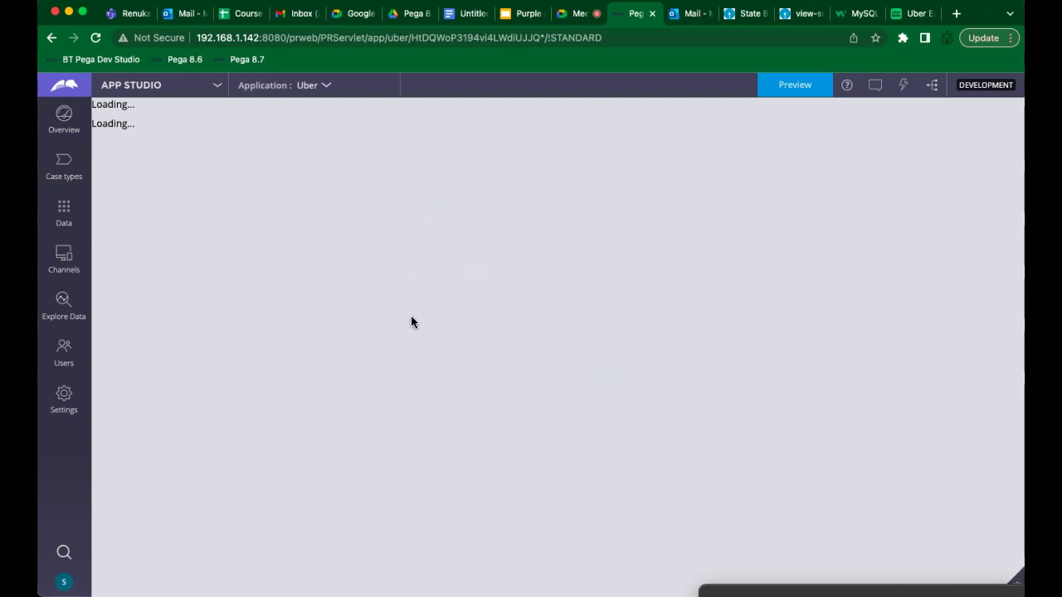
Rename the Create stage's first step to 'Lookup location'
left_click(301, 224)
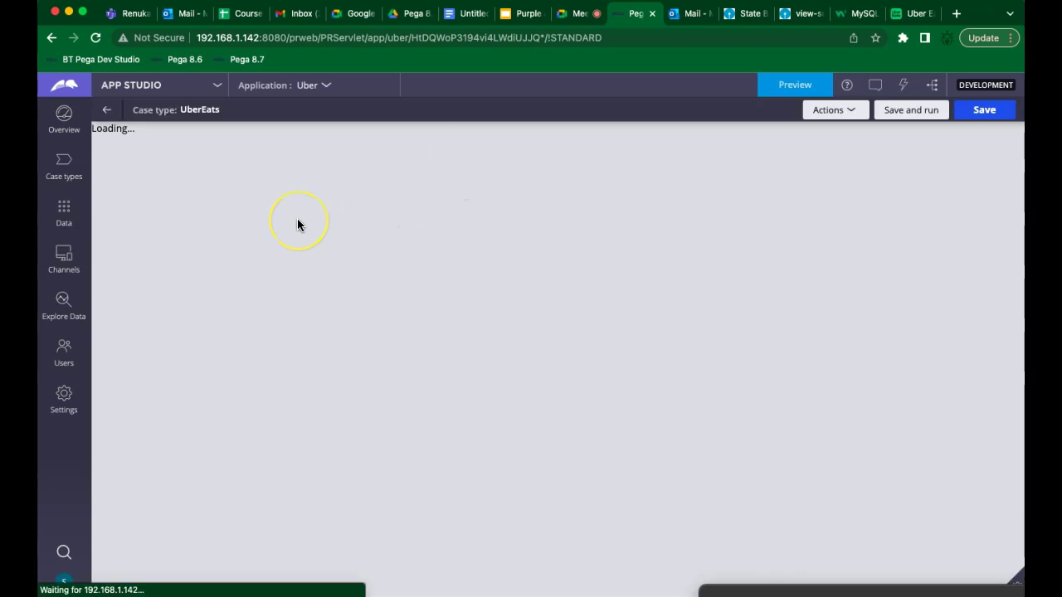
left_click(350, 256)
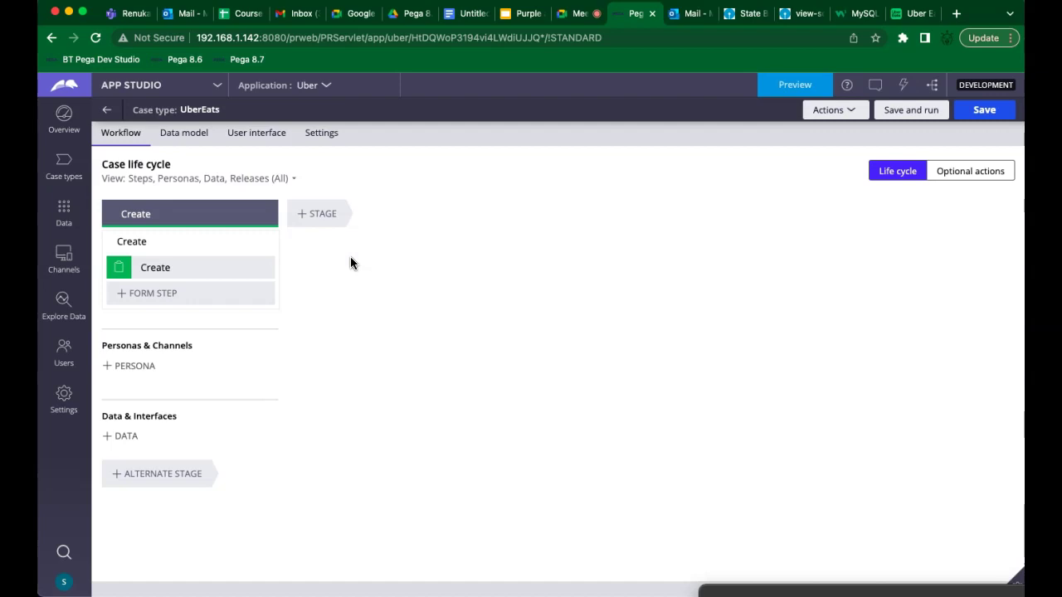
left_click(174, 266)
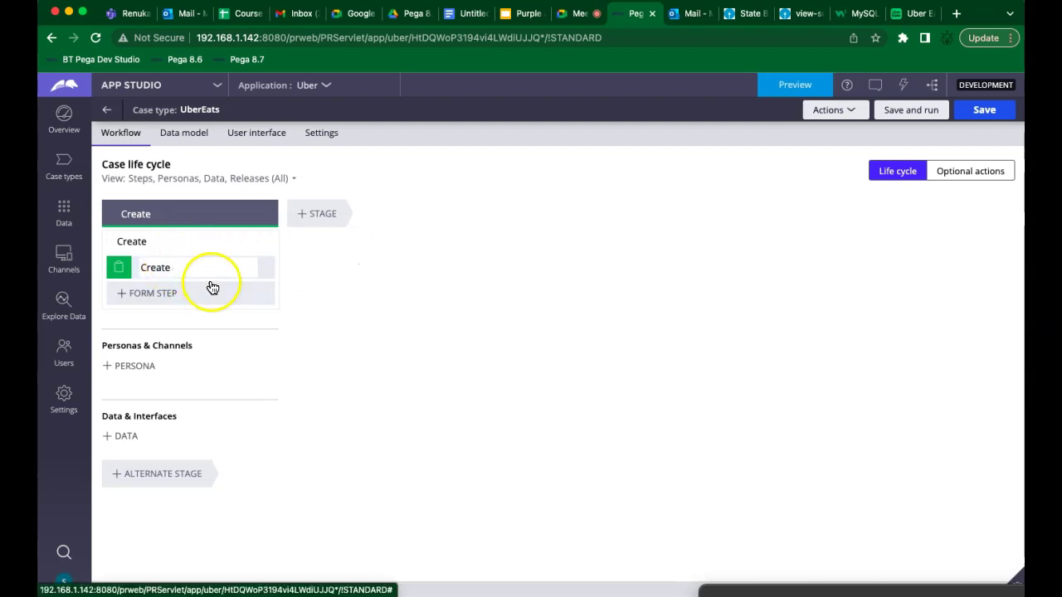
left_click(183, 271)
key("BackSpace")
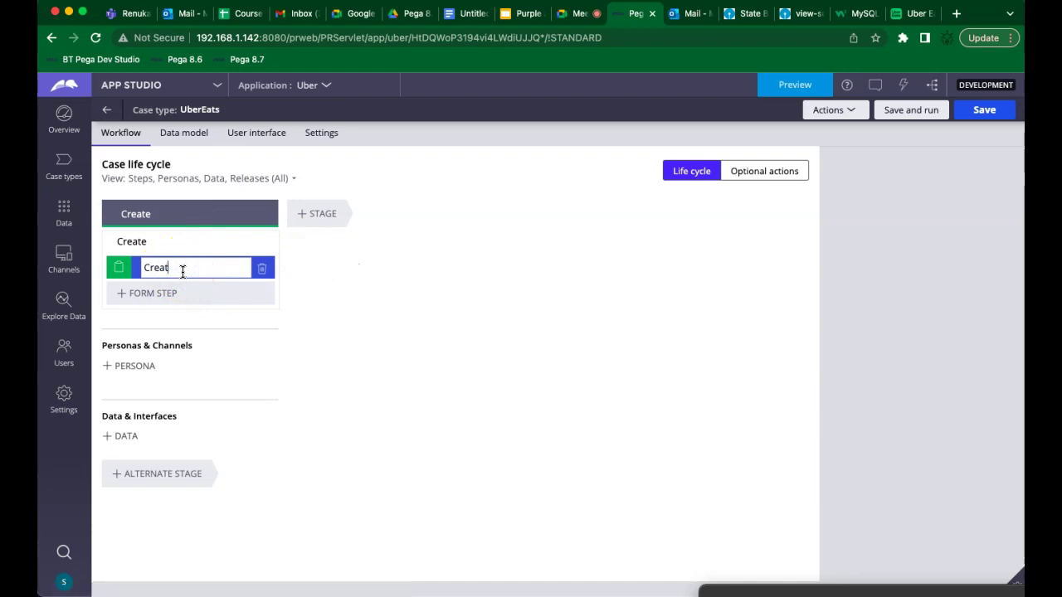
key("BackSpace")
key("BackSpace")
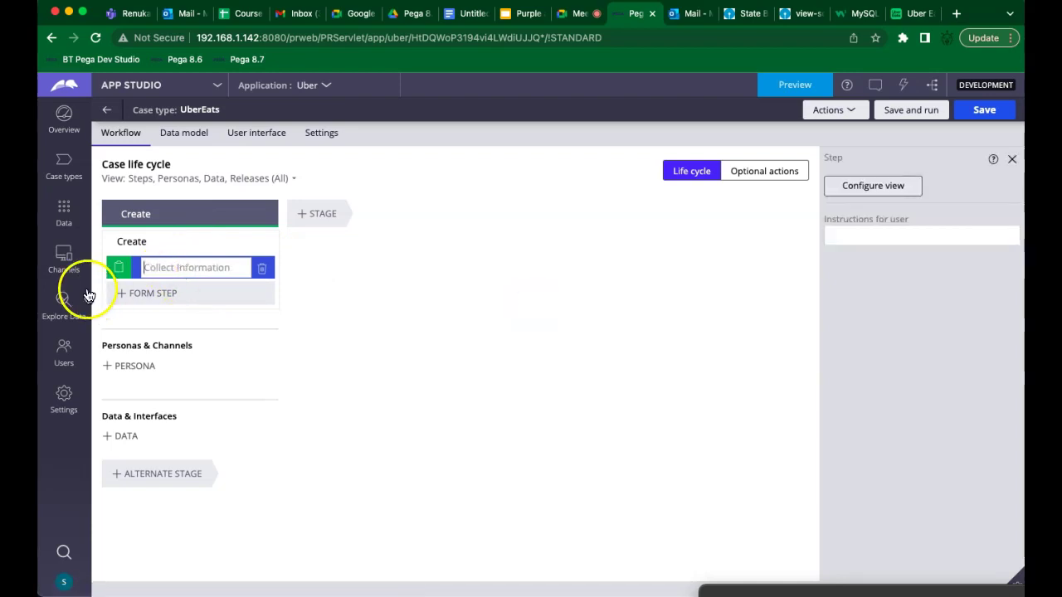
type("C")
key("BackSpace")
type("Lookup location")
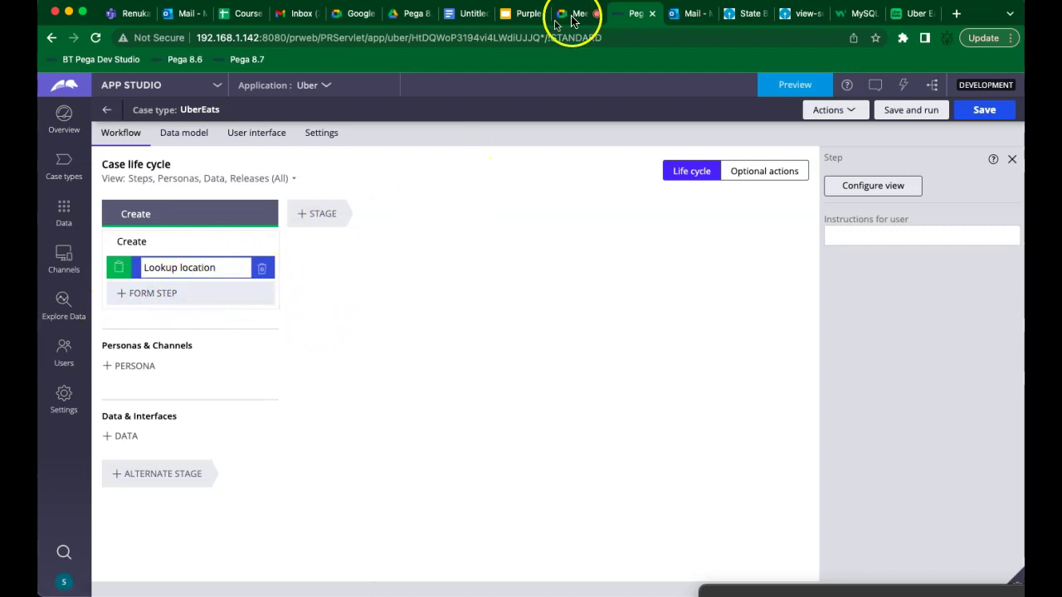
left_click(469, 18)
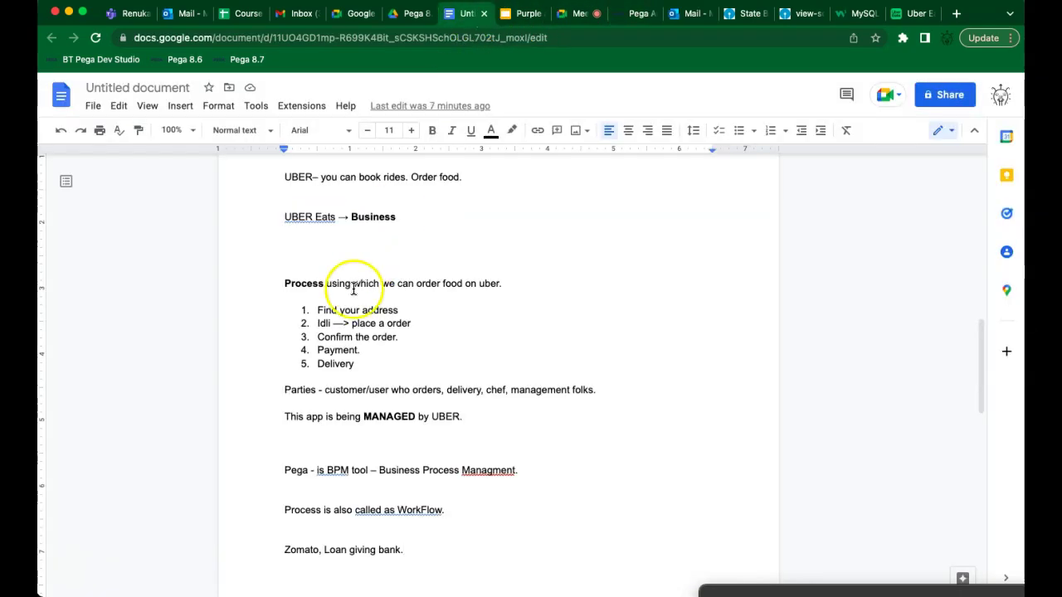
left_click(633, 13)
Add a second Create-stage step named 'Place a order'
left_click(183, 296)
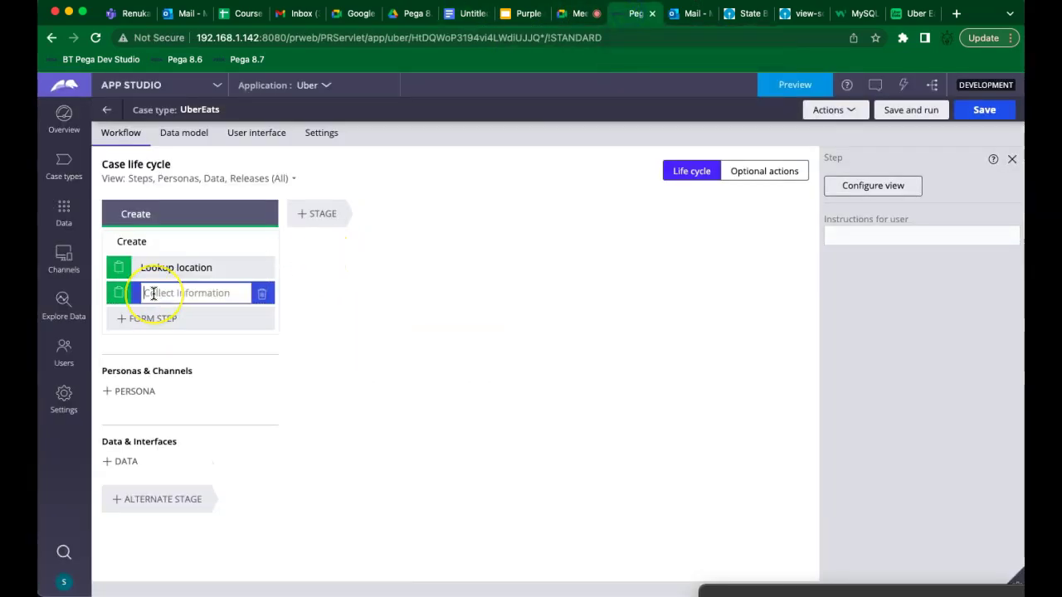
type("P")
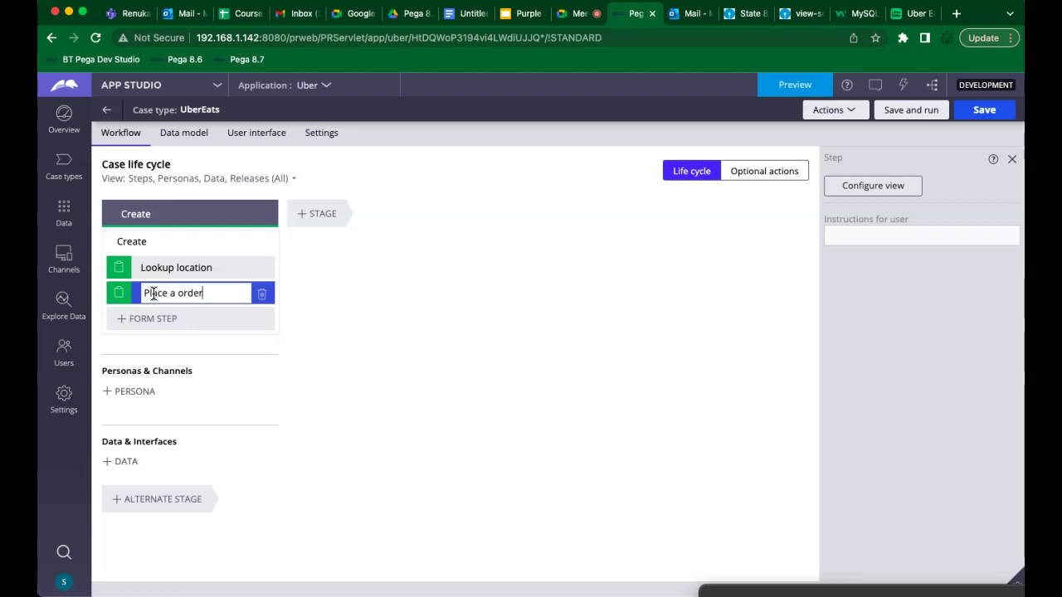
type("lace a order")
key("Return")
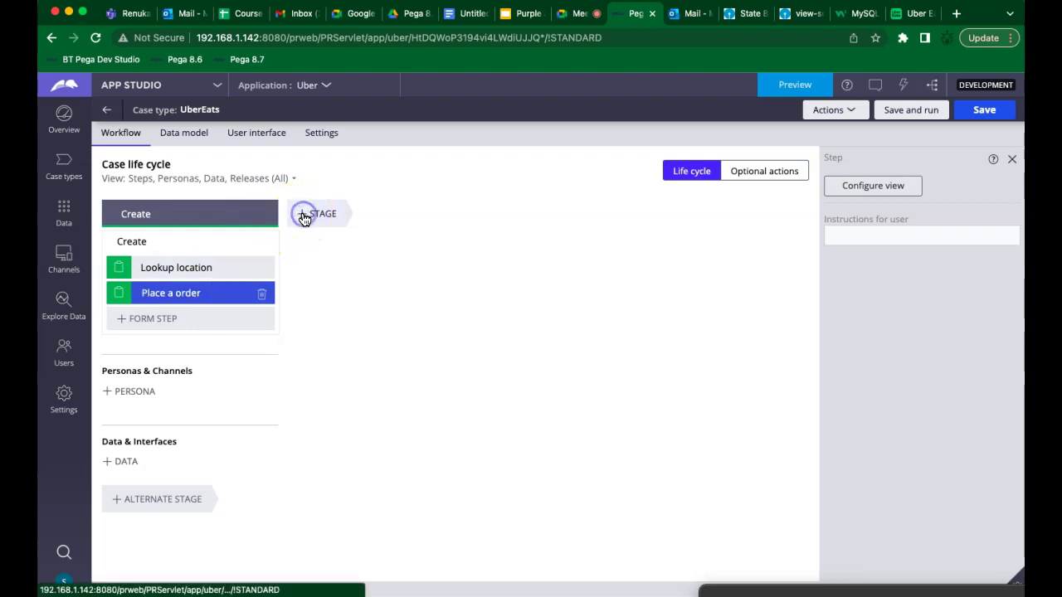
Add a new stage named Confirm after Create
left_click(305, 217)
left_click(380, 219)
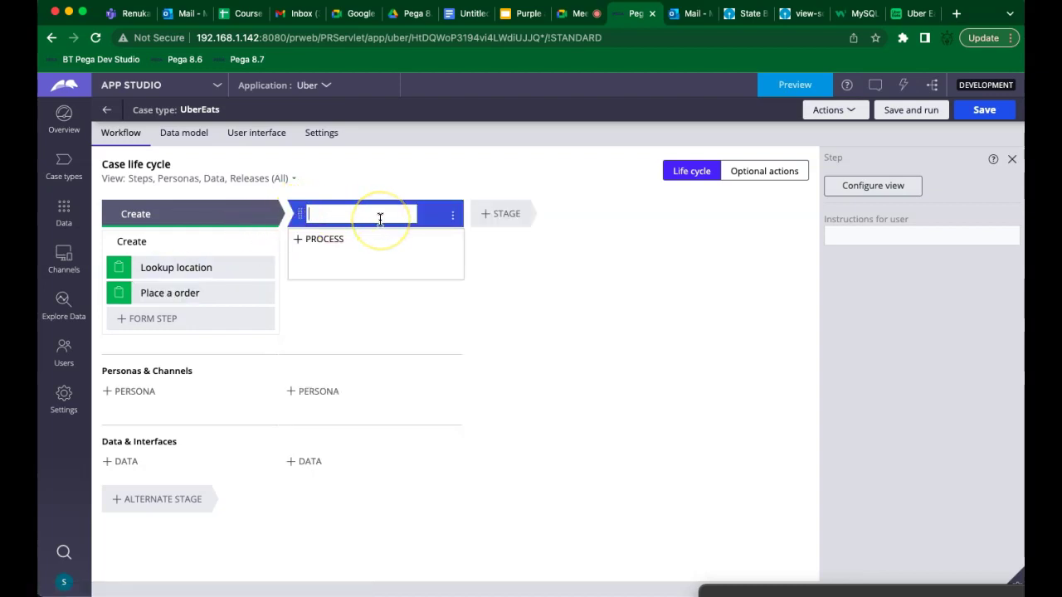
type("Cartline")
key("super+a")
type("t")
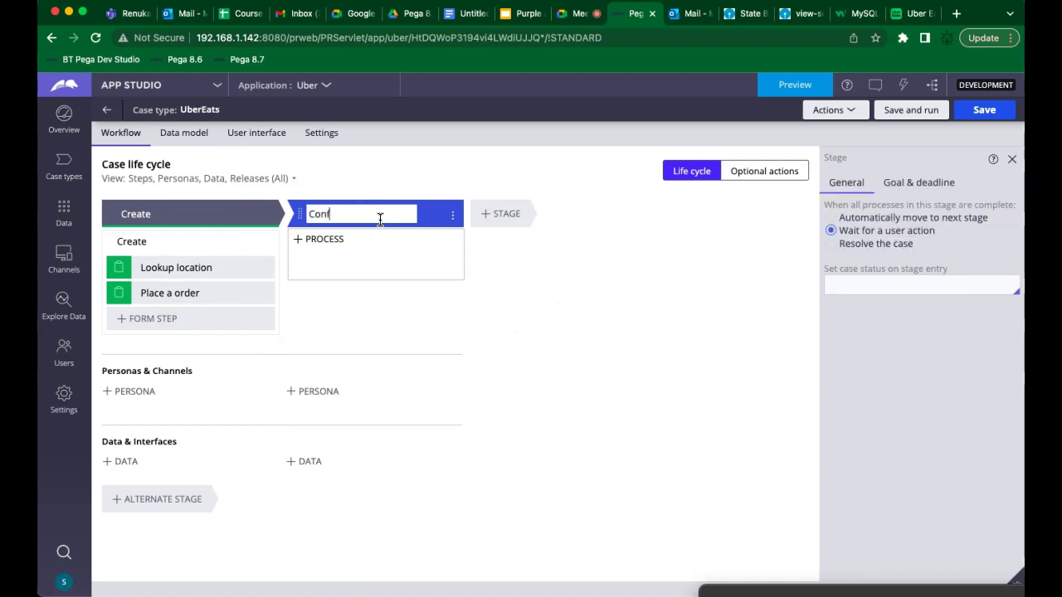
Add a process with an Approve/Reject step named 'Confirm order ?' to Confirm
left_click(354, 239)
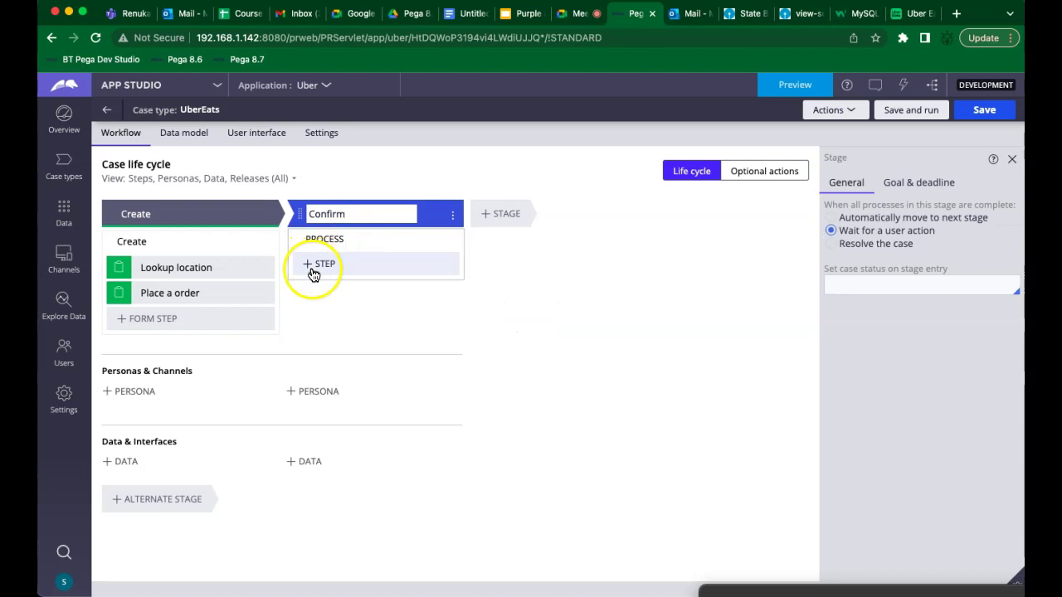
left_click(309, 271)
left_click(348, 272)
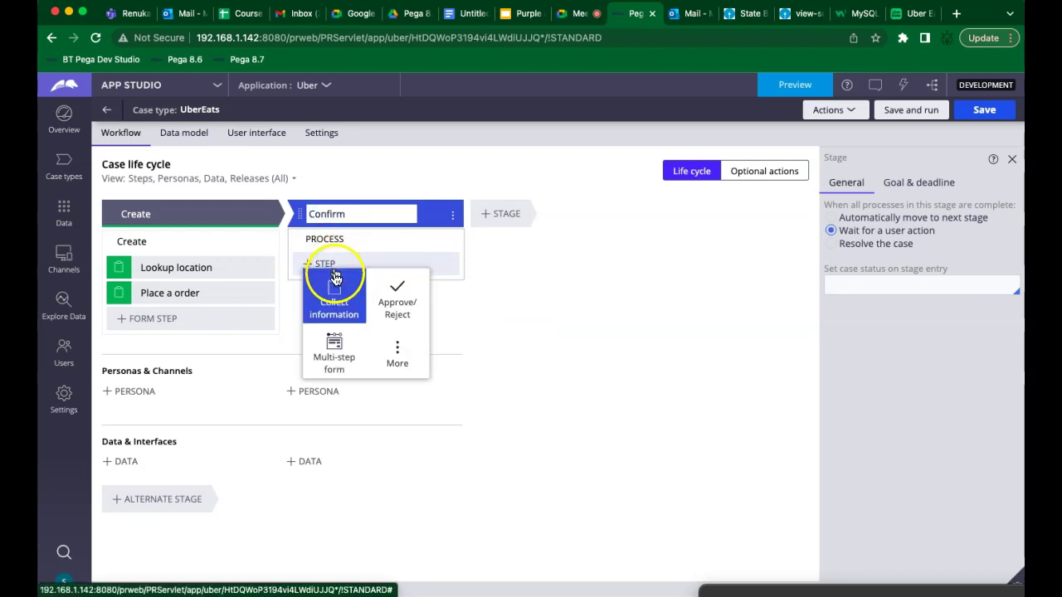
left_click(409, 294)
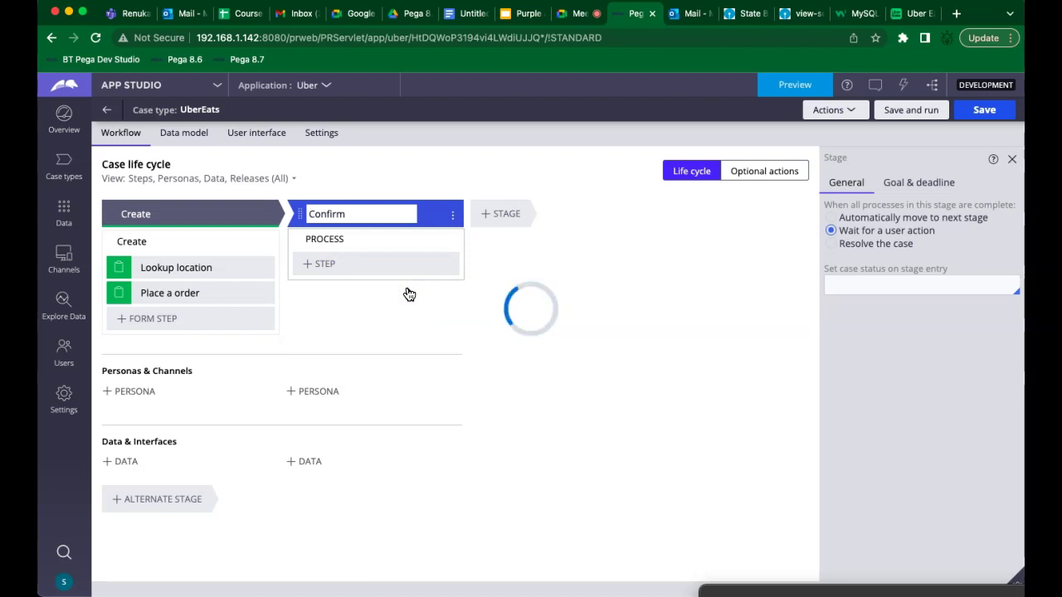
left_click(392, 304)
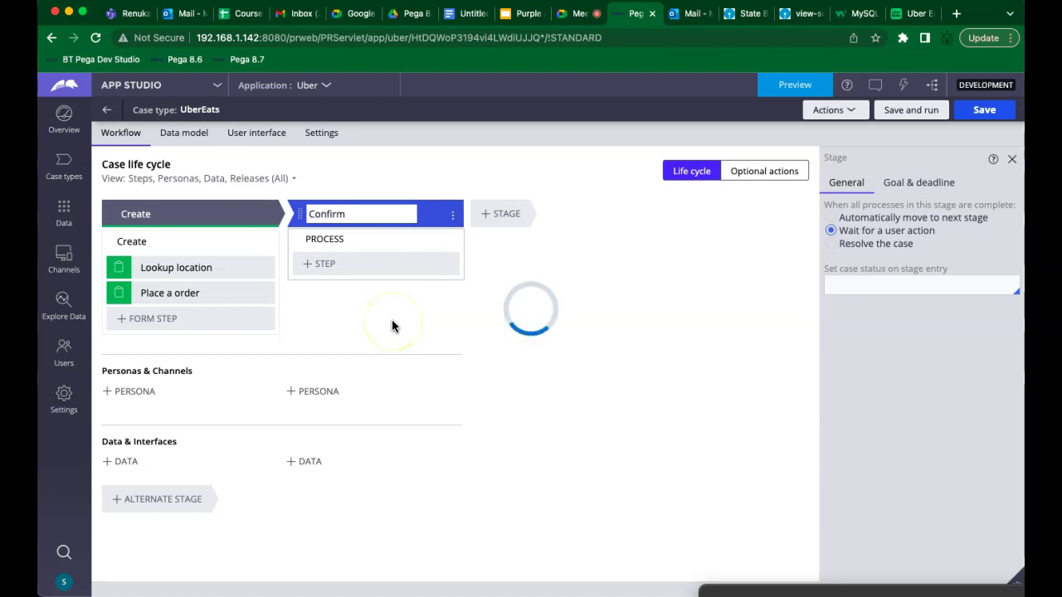
left_click(370, 272)
type("Co")
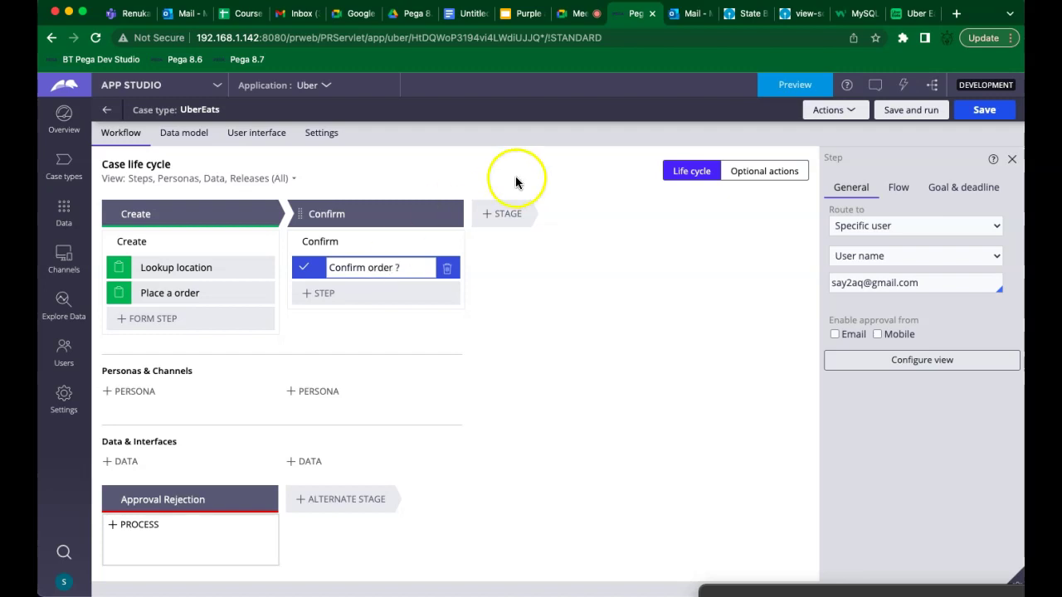
left_click(462, 15)
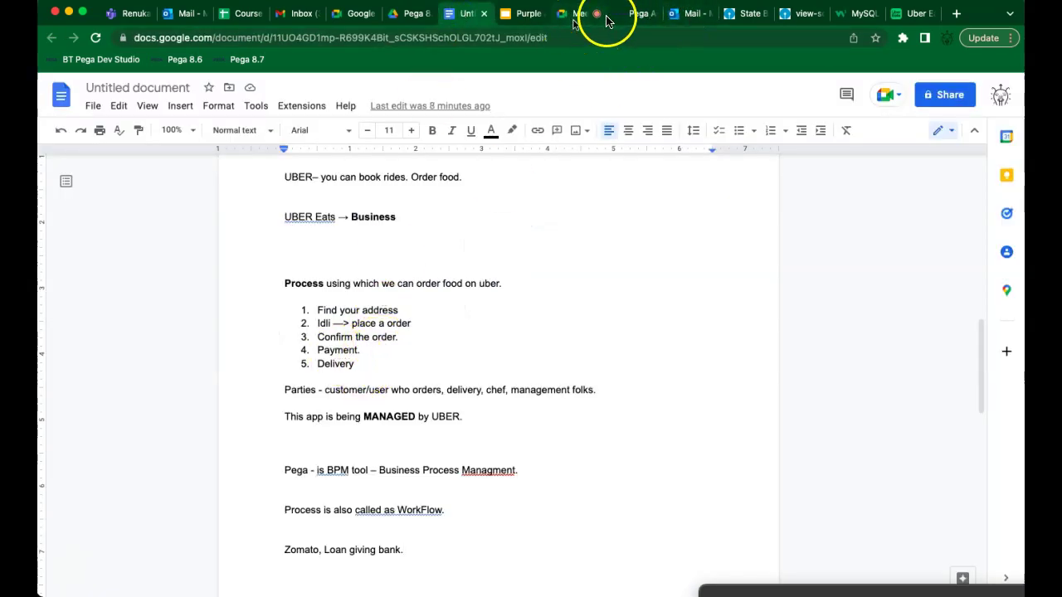
left_click(635, 15)
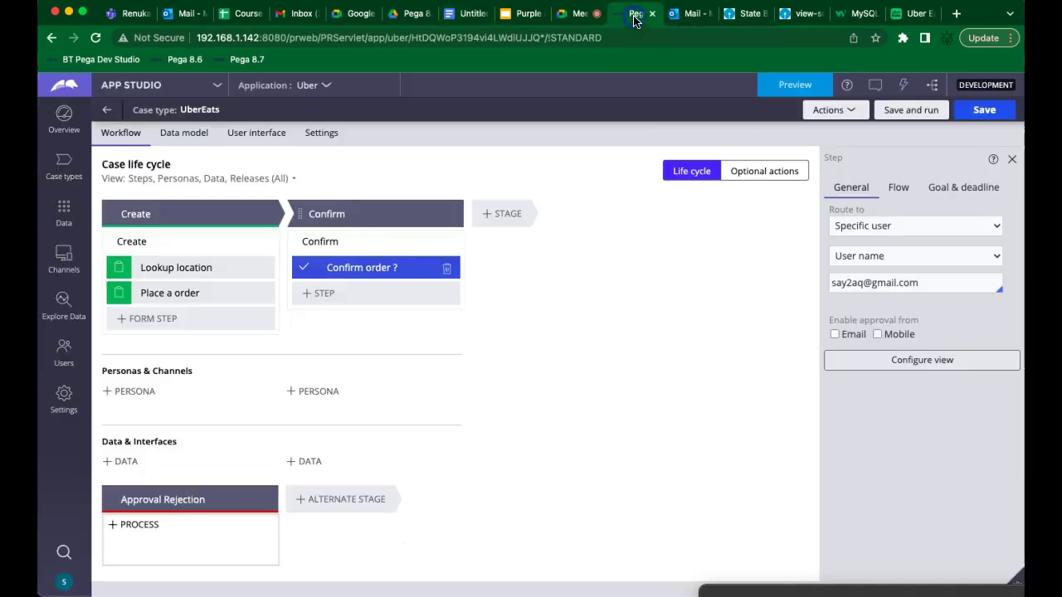
Add a new stage named Payment after Confirm
left_click(492, 213)
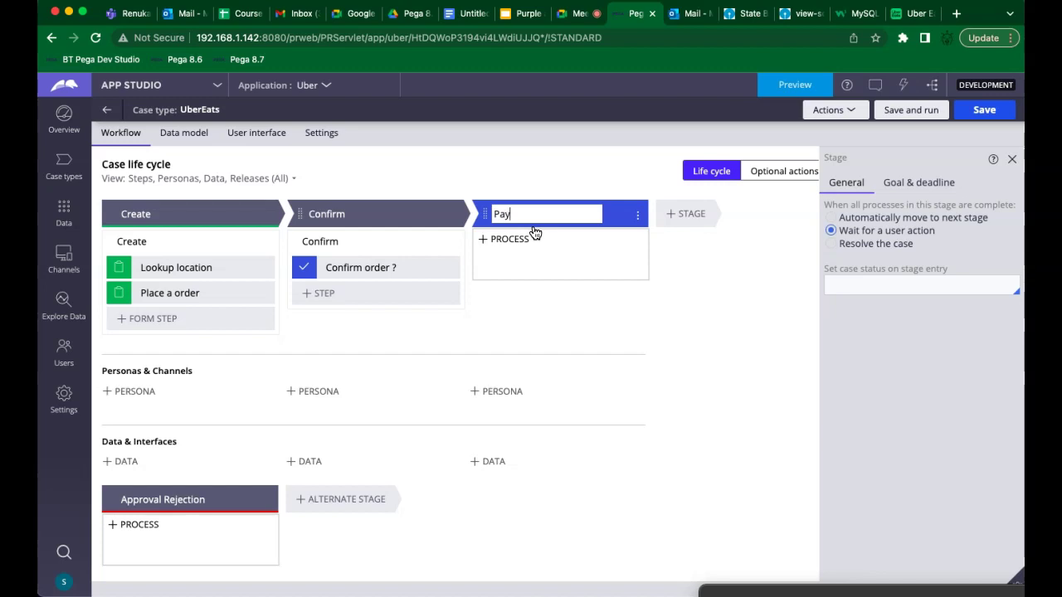
mouse_move(543, 260)
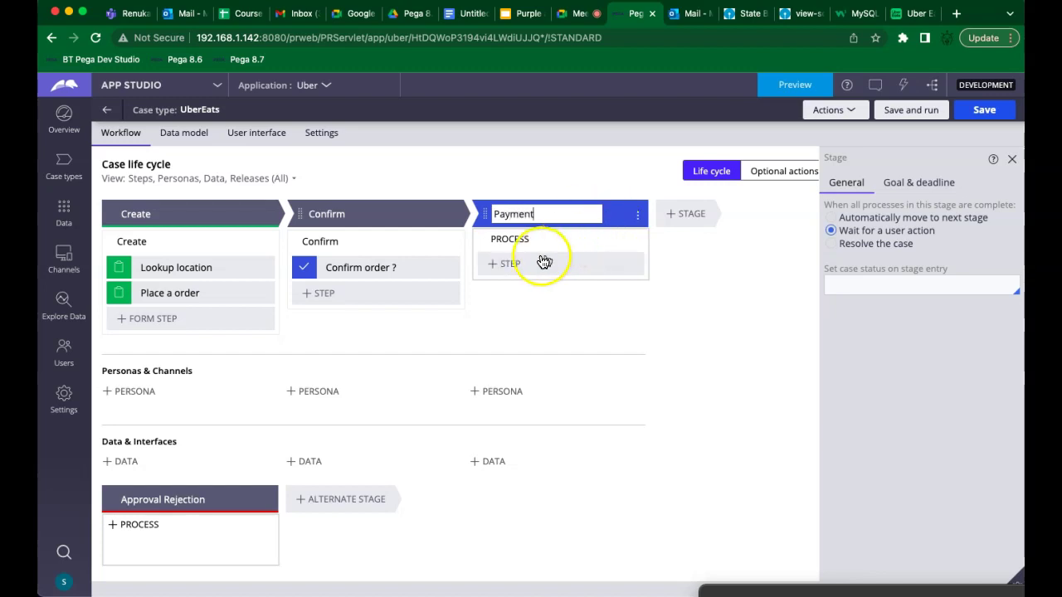
left_click(494, 265)
Add a Collect information step named 'pay for your order' to Payment
left_click(504, 264)
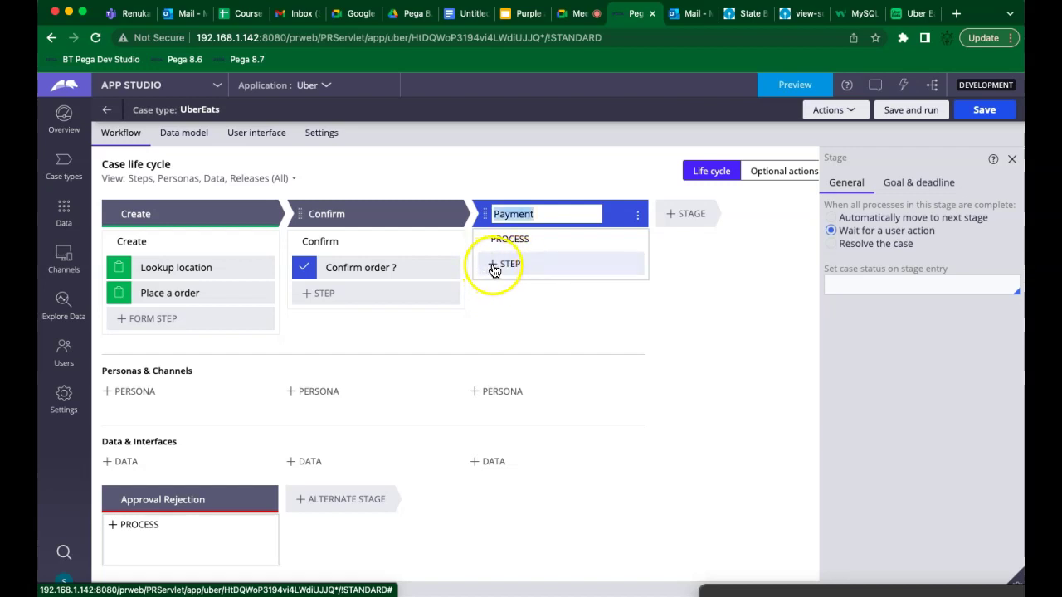
left_click(491, 266)
left_click(508, 292)
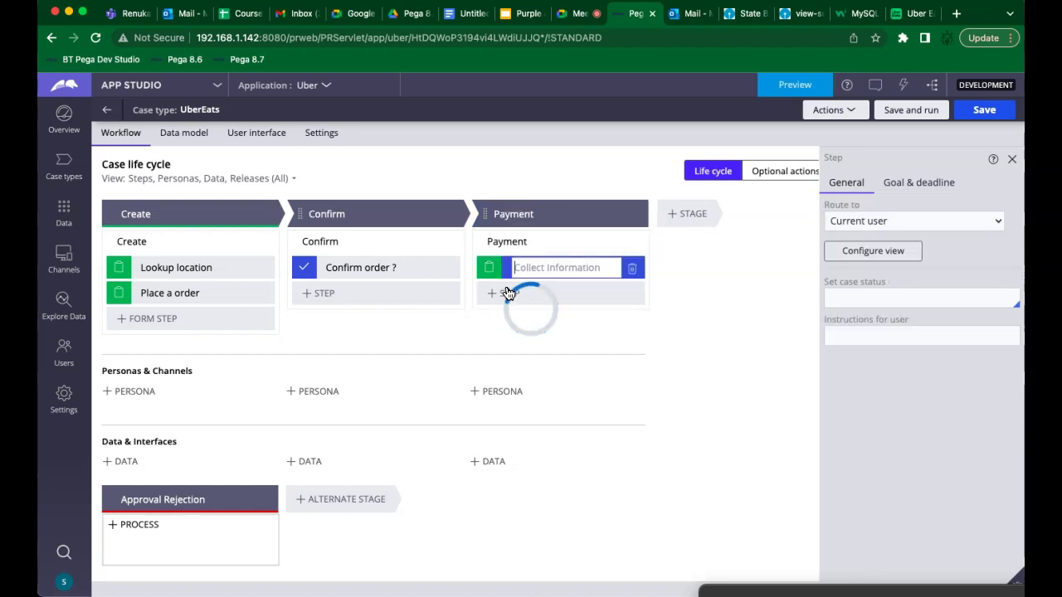
type("pay for your order")
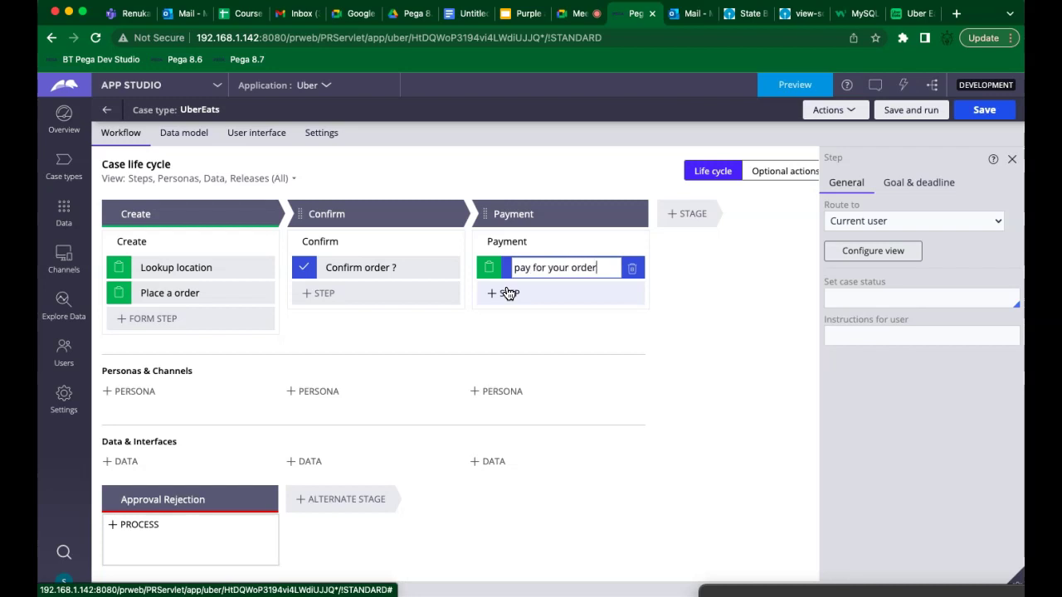
left_click(677, 218)
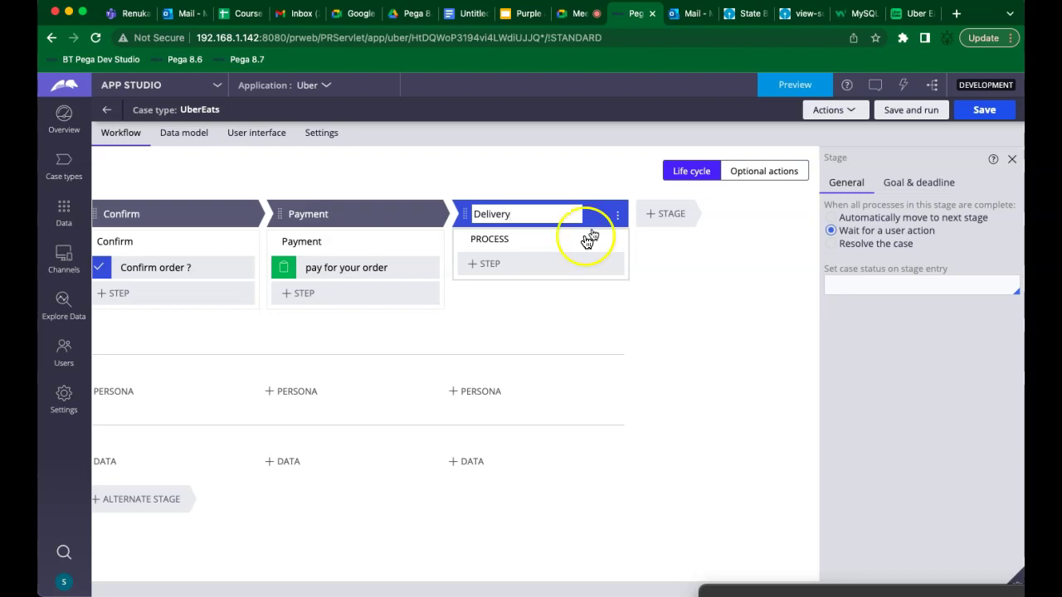
Add a Collect information step 'Food delivery' to Delivery and save the UberEats case type
left_click(486, 264)
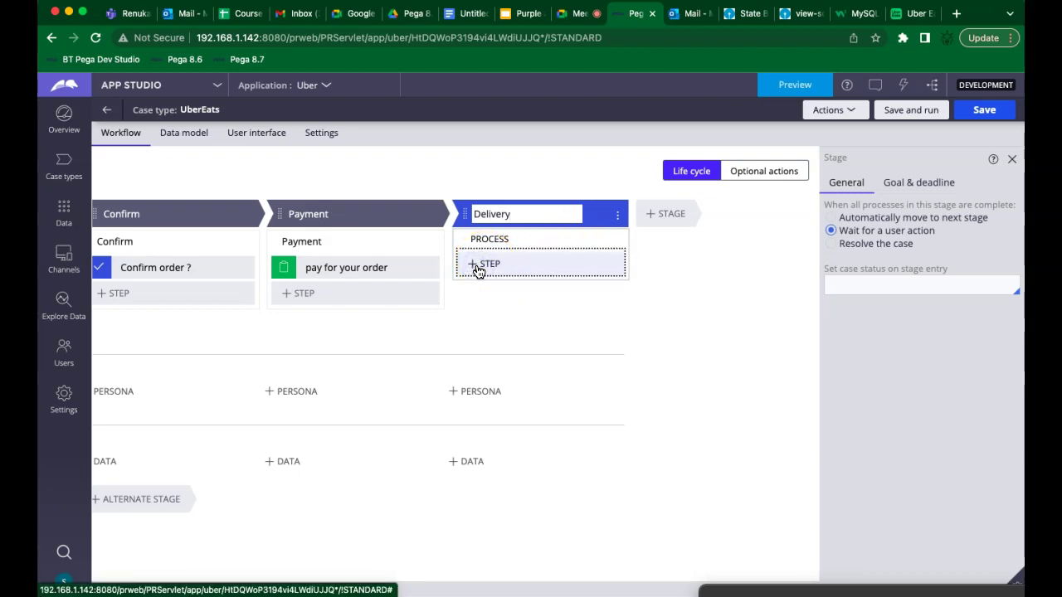
left_click(478, 267)
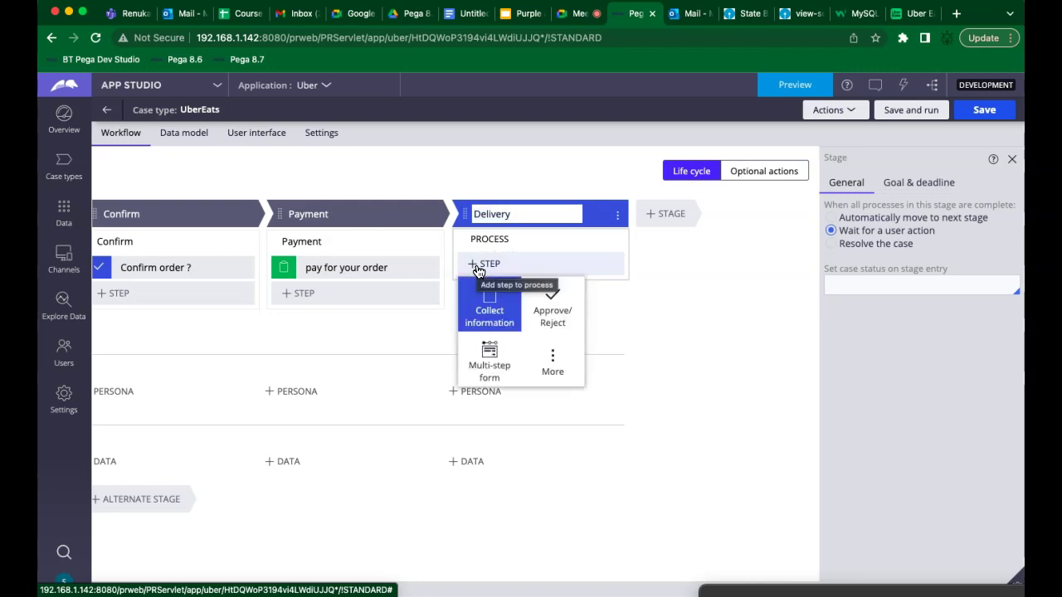
left_click(488, 293)
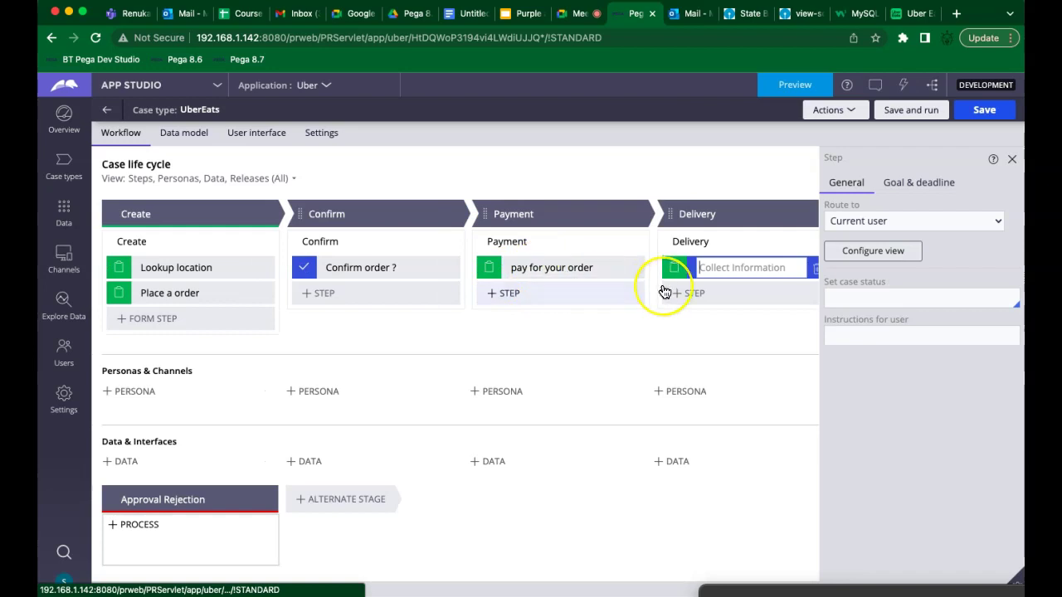
type("Food delivery")
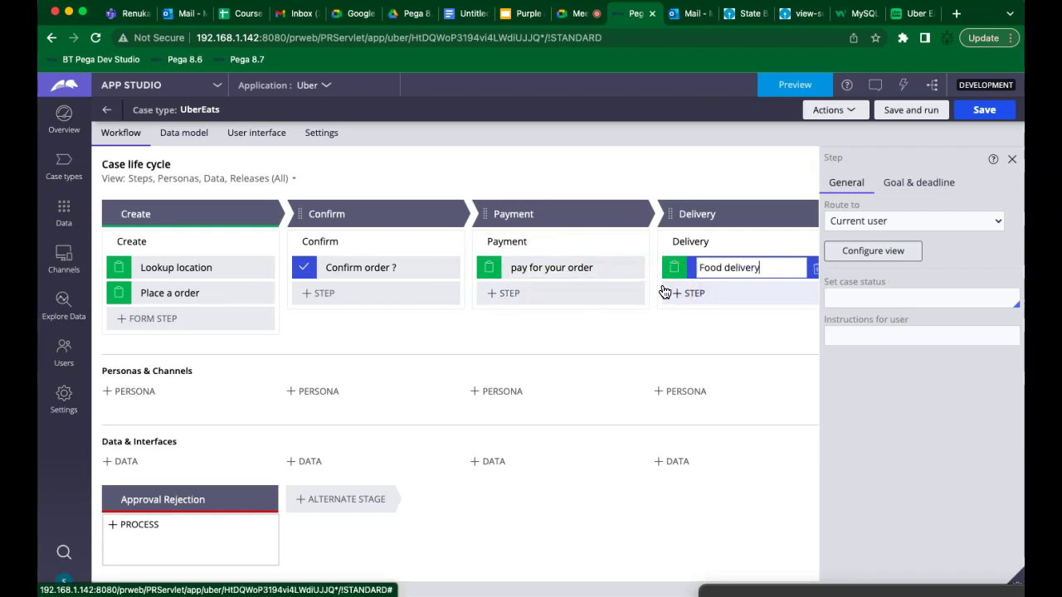
left_click(636, 401)
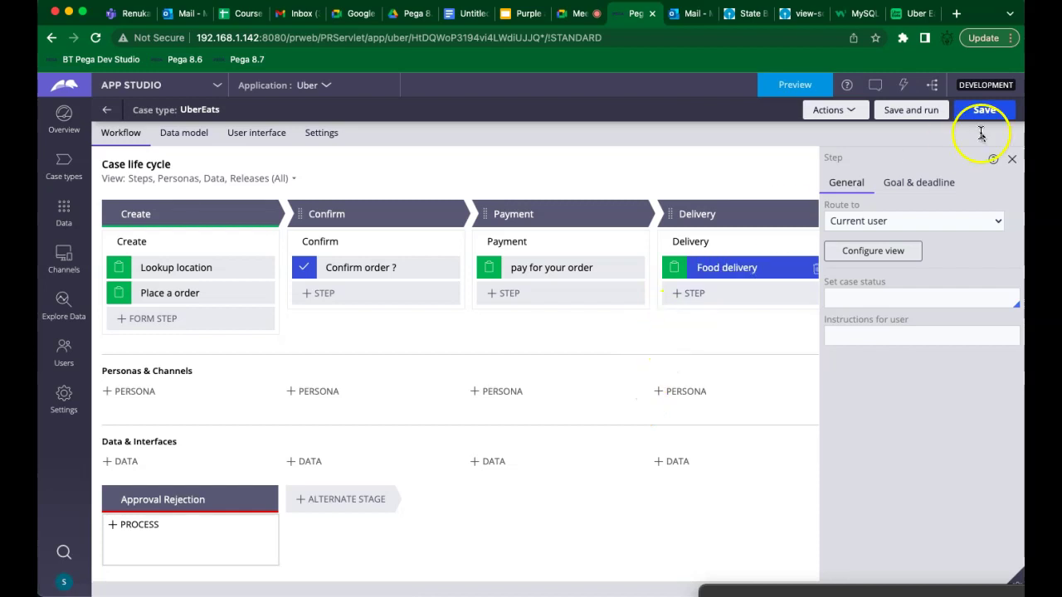
left_click(926, 115)
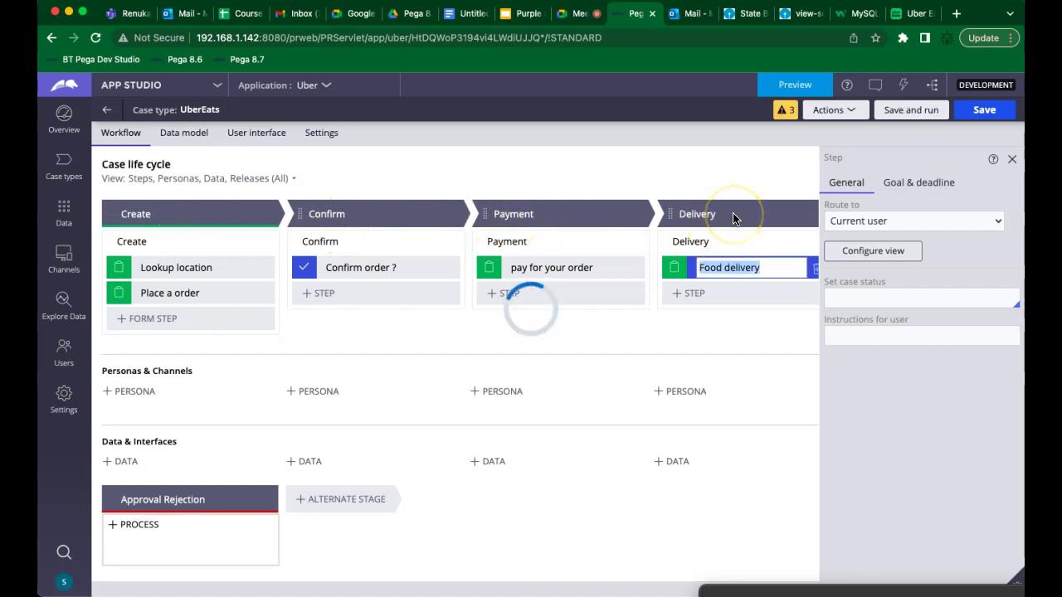
Exit the preview error page back to the case designer and save the UberEats case type
left_click(467, 19)
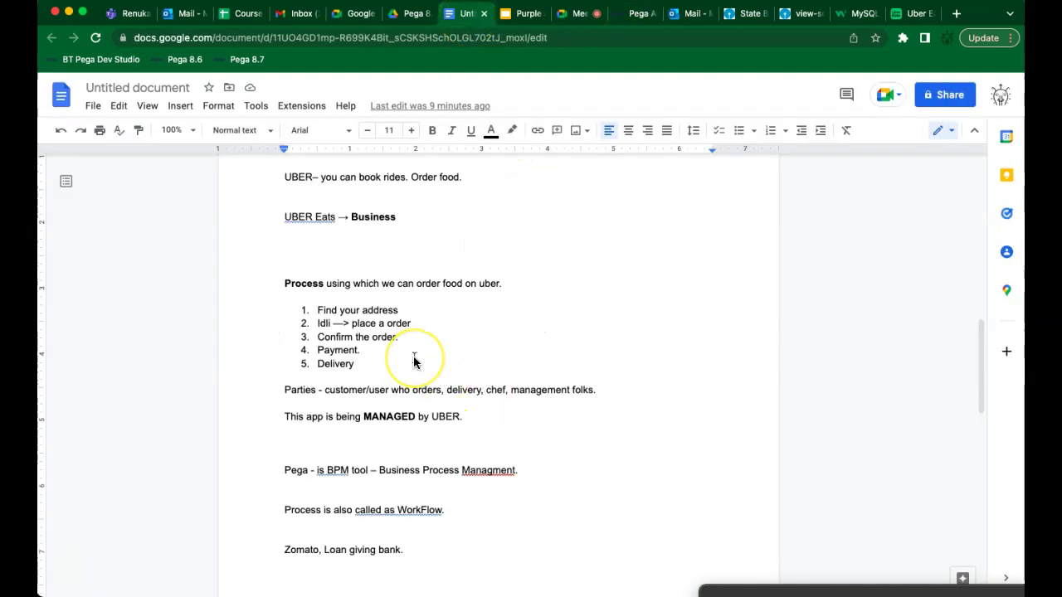
left_click(636, 22)
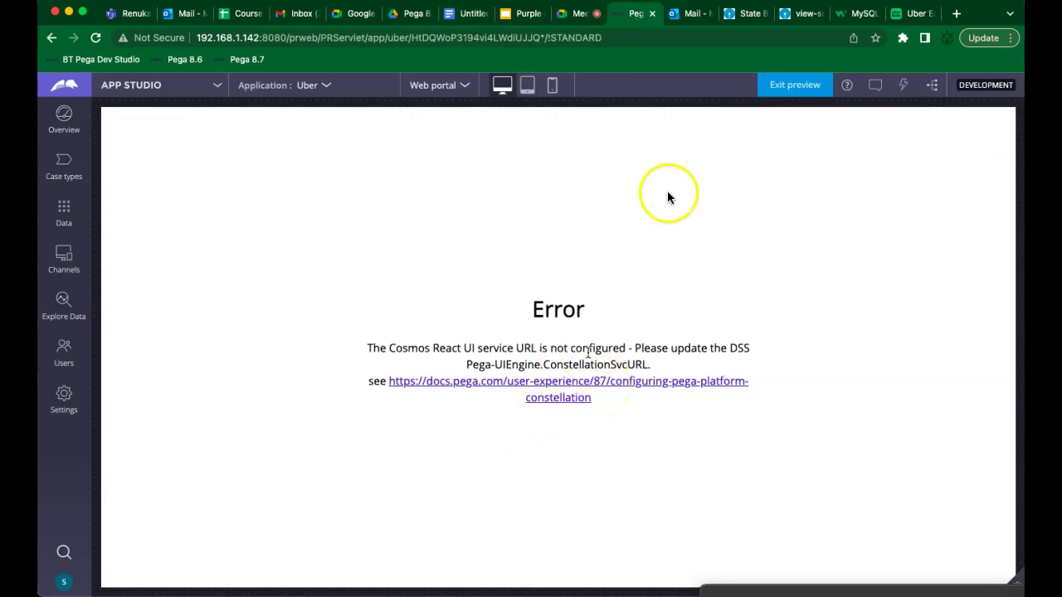
left_click(789, 87)
left_click(790, 87)
left_click(790, 86)
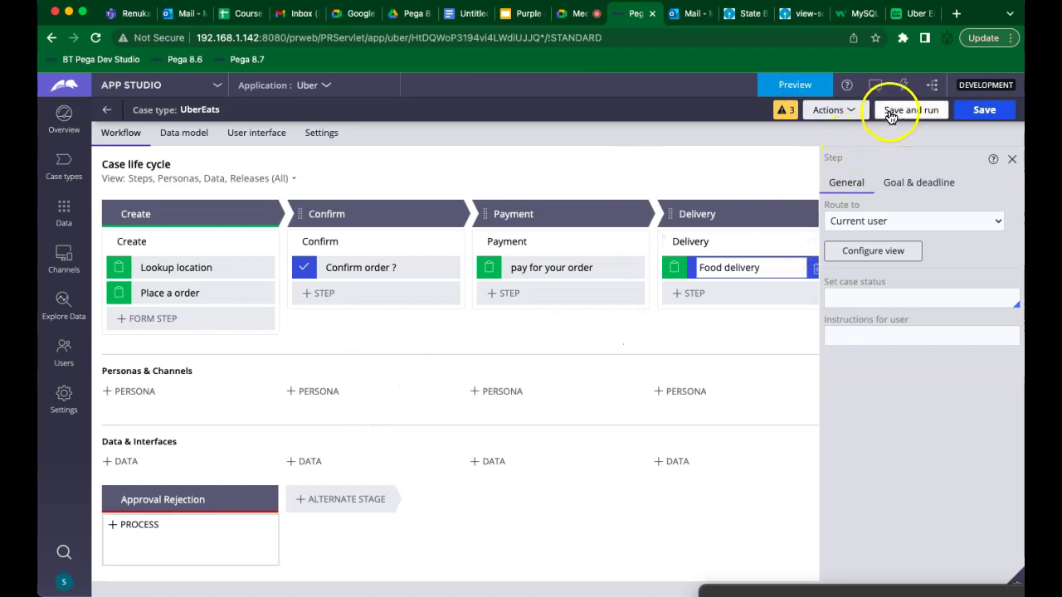
left_click(983, 111)
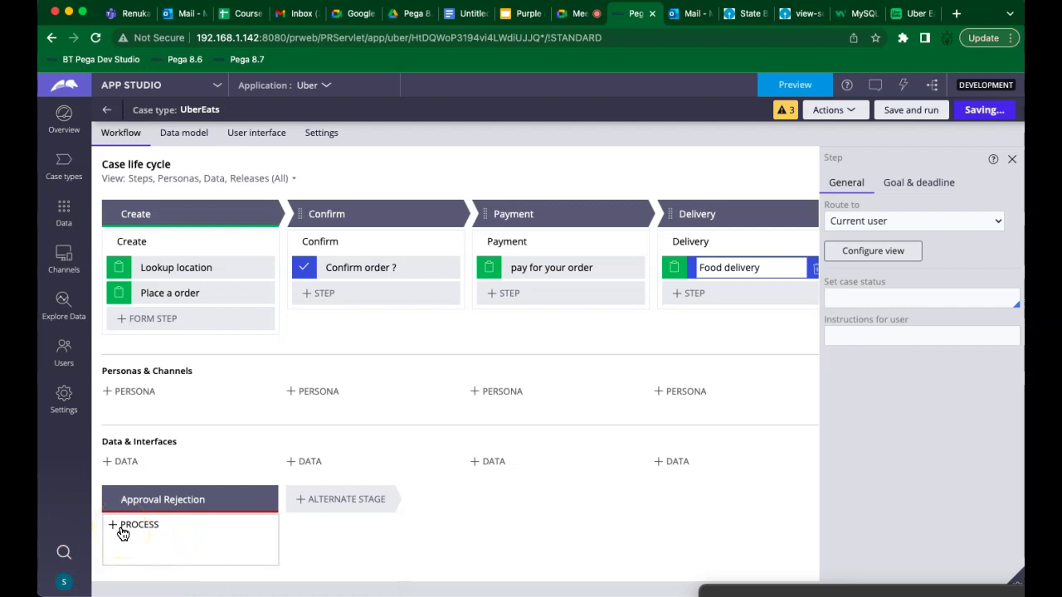
Save and run the UberEats case type, then switch from App Studio to Dev Studio
left_click(150, 536)
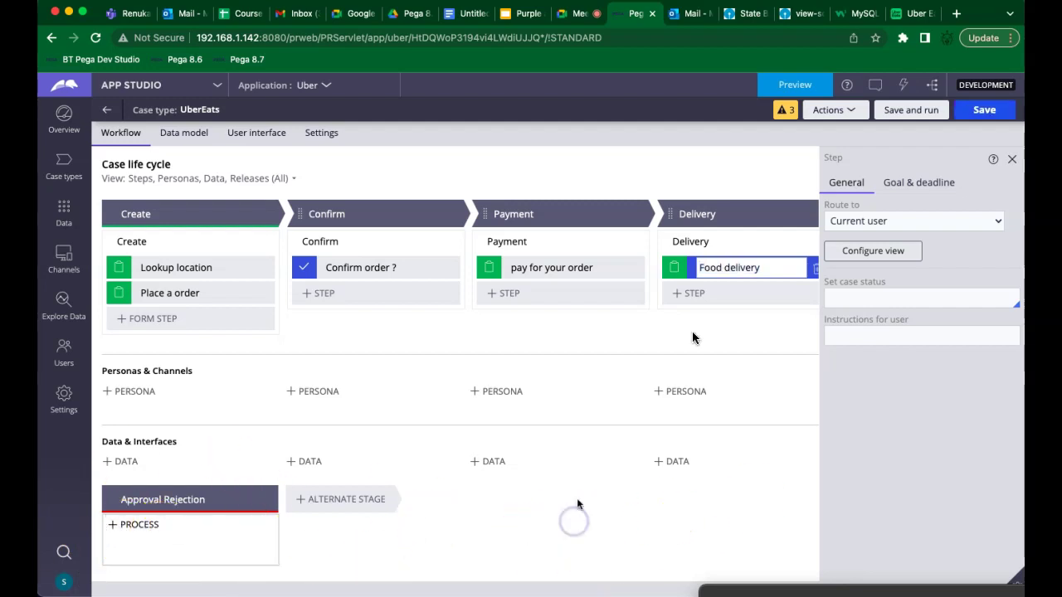
left_click(987, 111)
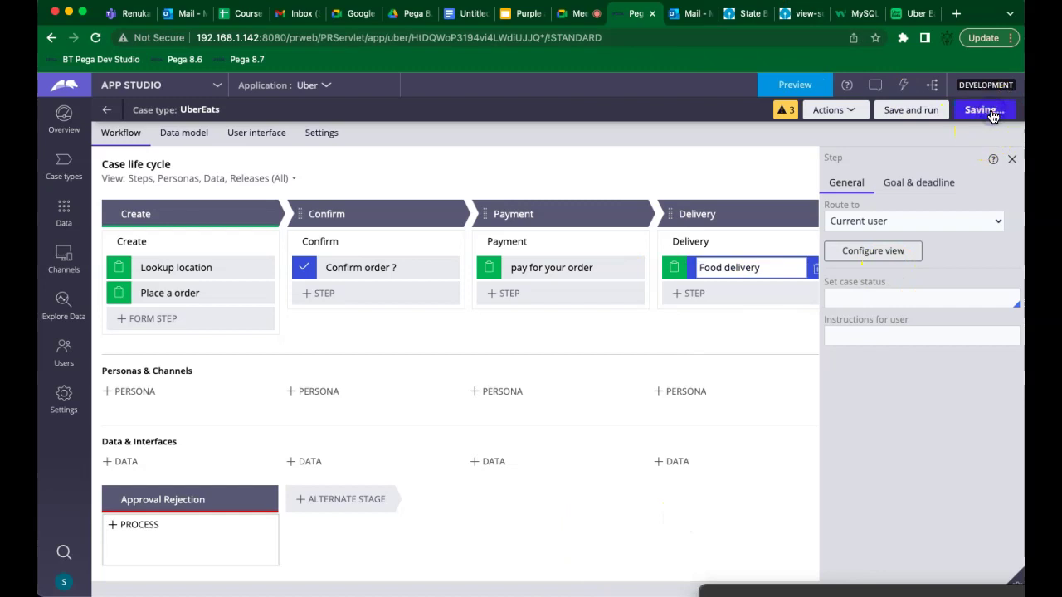
left_click(912, 111)
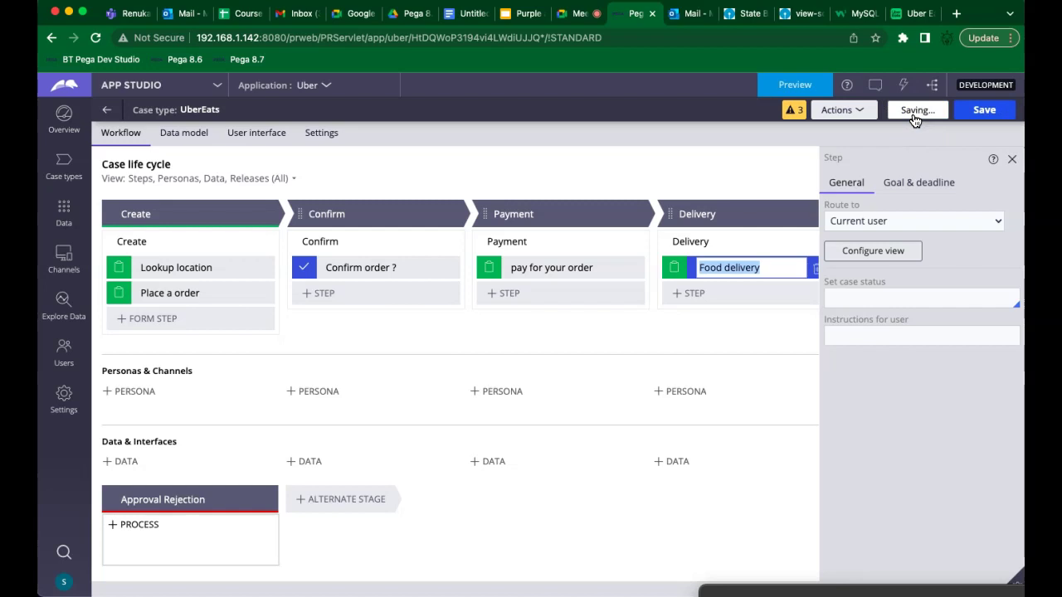
left_click(829, 223)
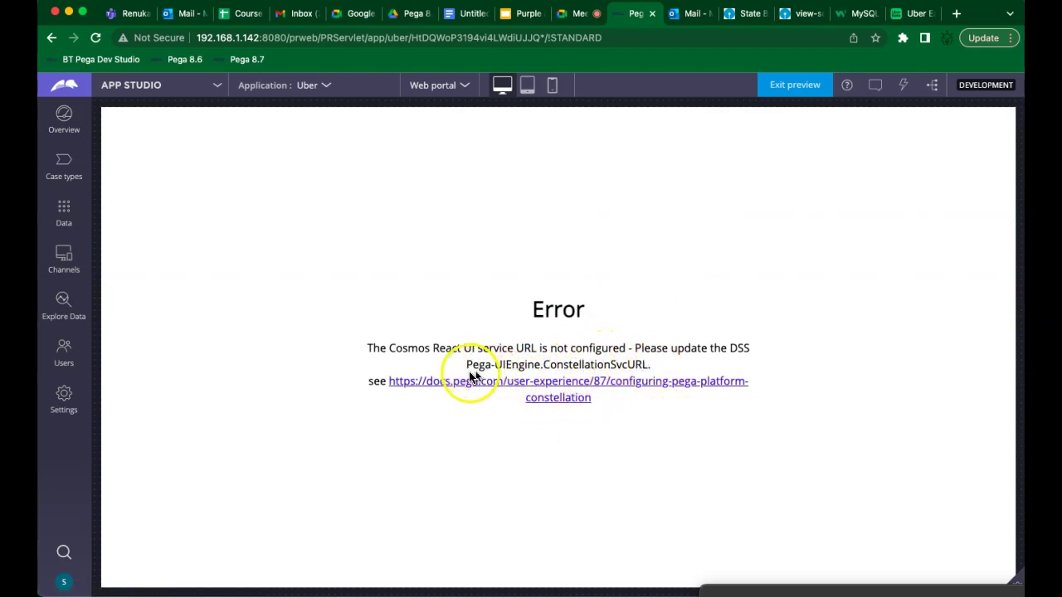
left_click_drag(467, 368, 645, 369)
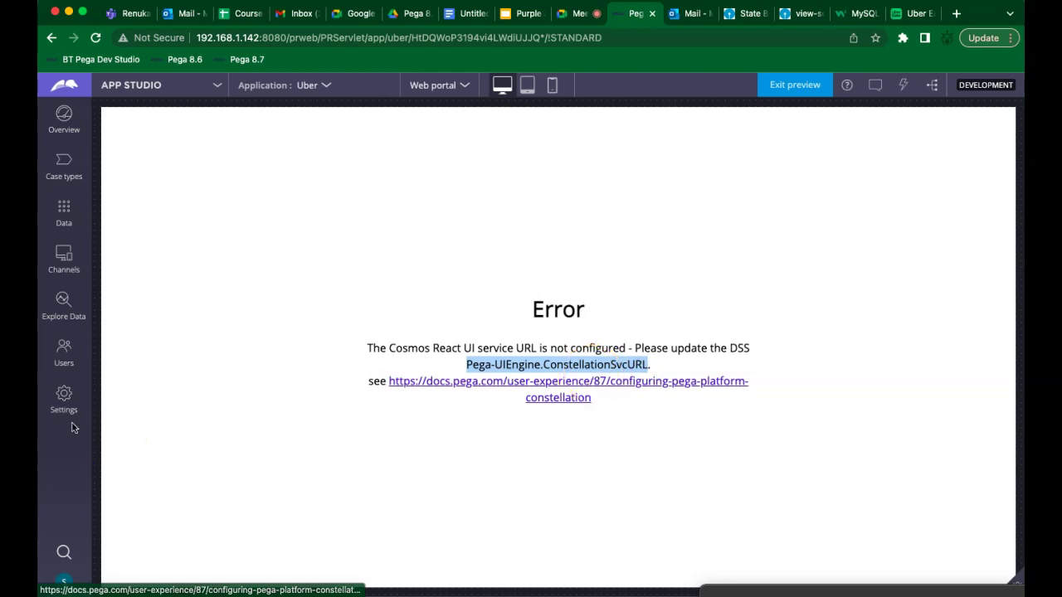
left_click(166, 88)
left_click(133, 131)
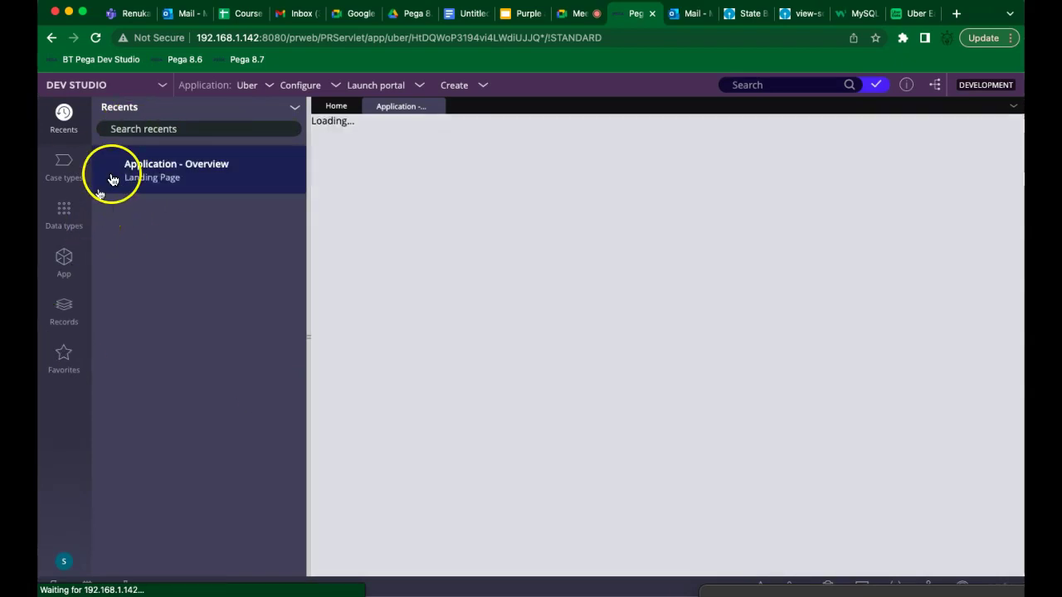
Browse the SysAdmin records category and the UberEats feature details in the Records explorer
left_click(65, 311)
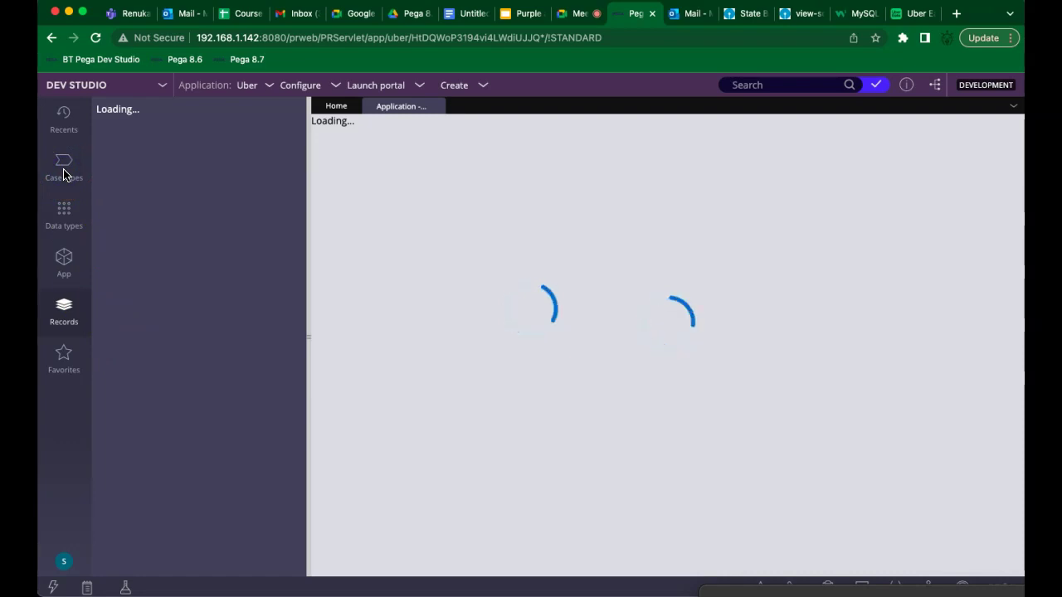
left_click(471, 17)
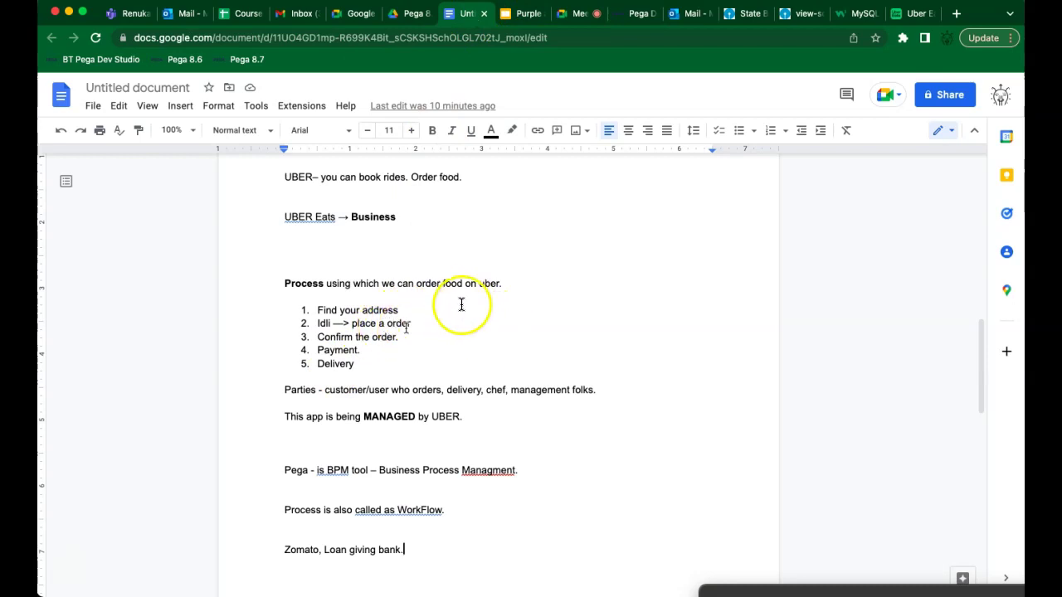
left_click(645, 16)
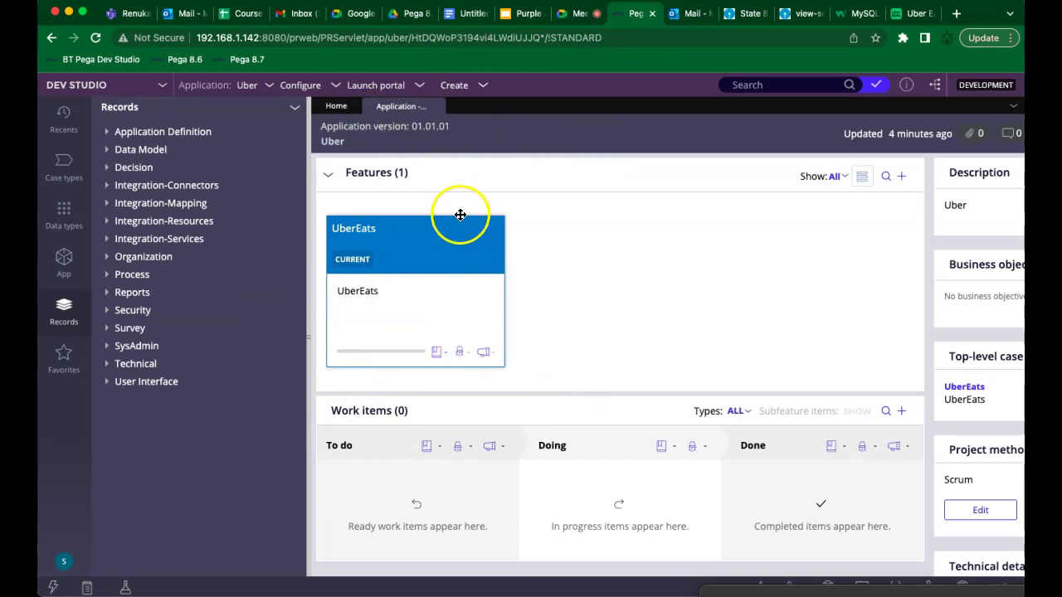
left_click(358, 299)
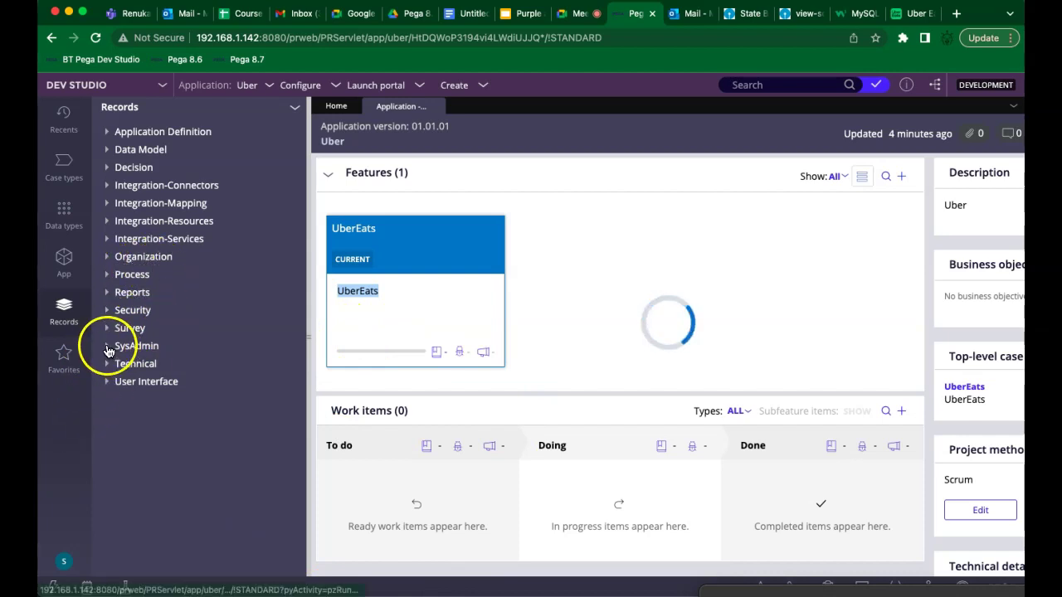
left_click(108, 351)
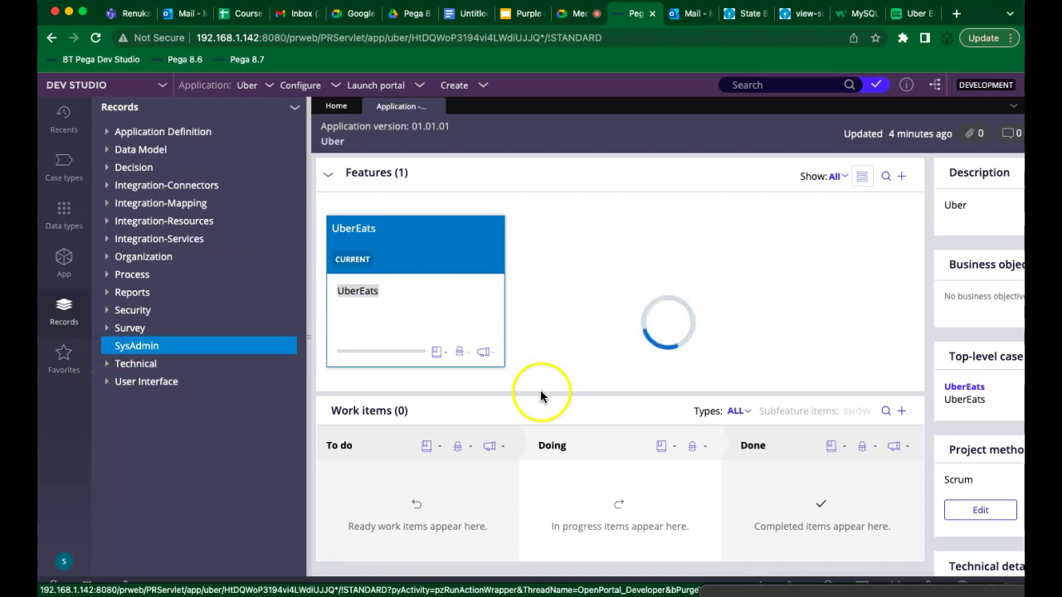
left_click(496, 297)
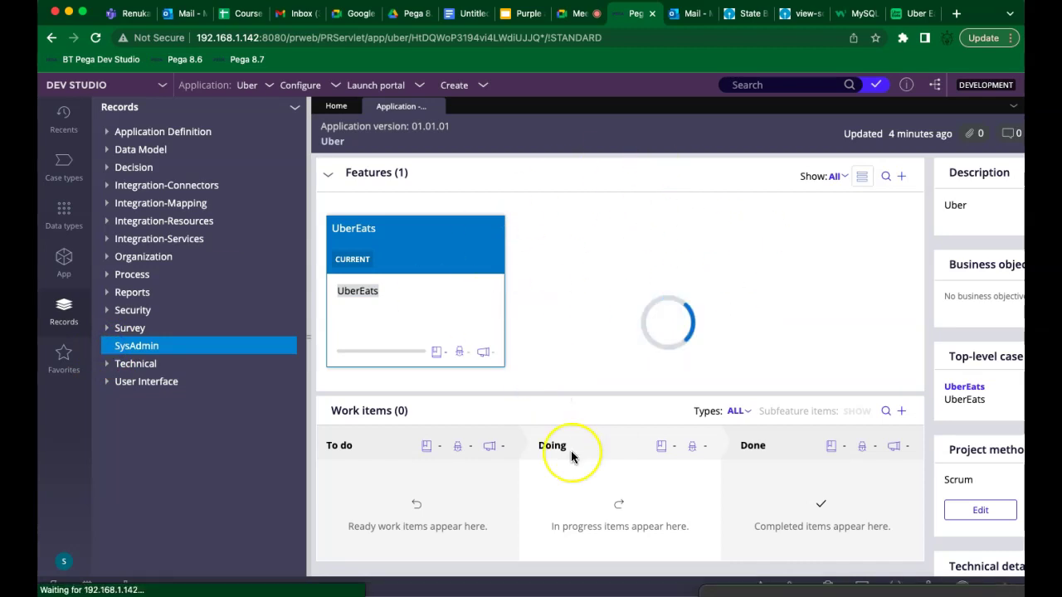
left_click(578, 446)
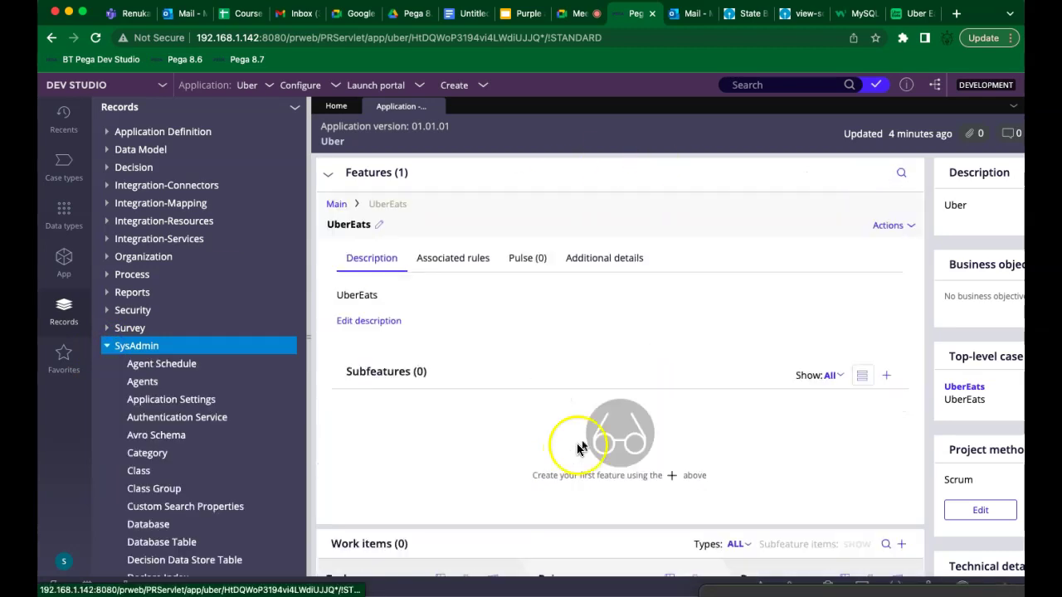
triple_click(311, 556)
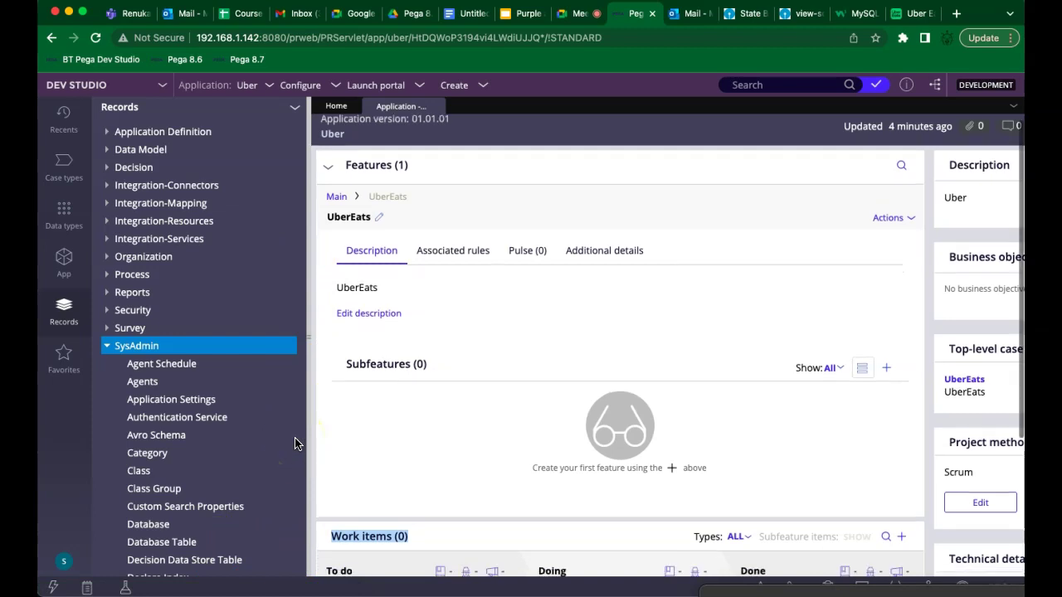
scroll(296, 443, "down", 3)
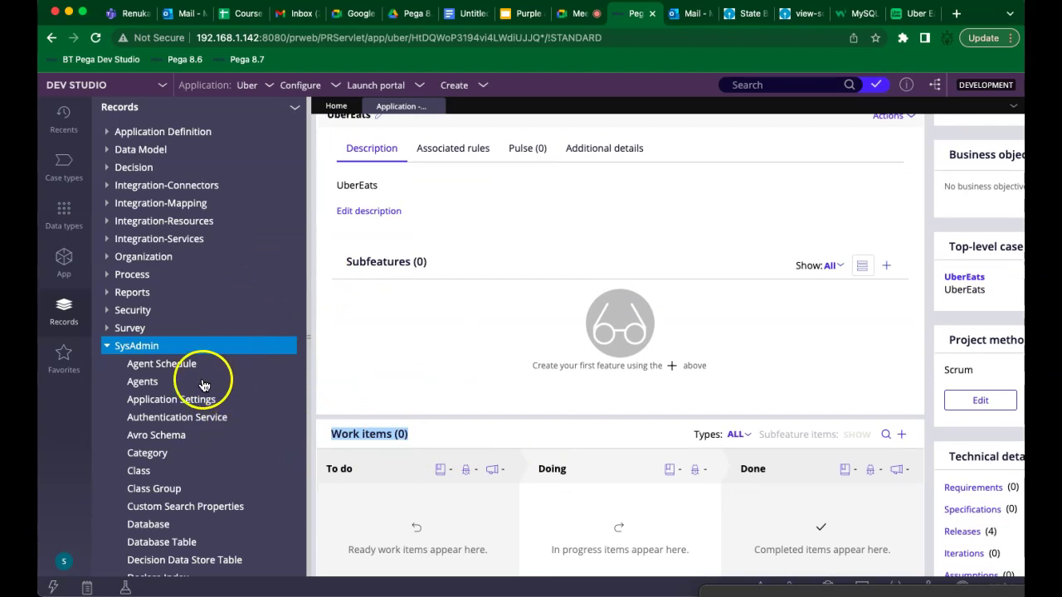
Hide the Records explorer and open the UberEats case type for editing
left_click(107, 347)
left_click(107, 349)
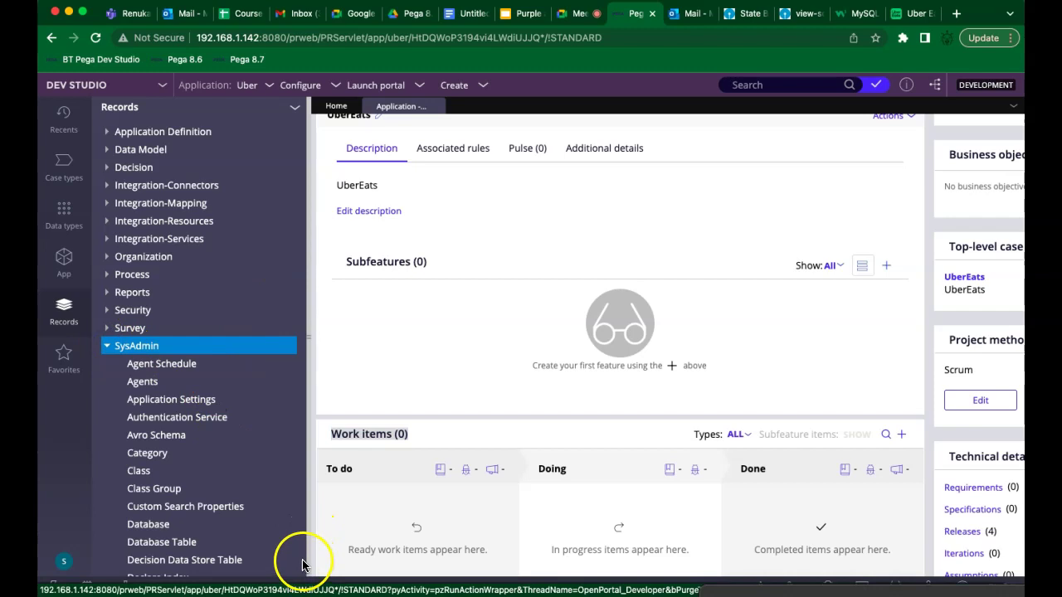
left_click_drag(303, 566, 311, 577)
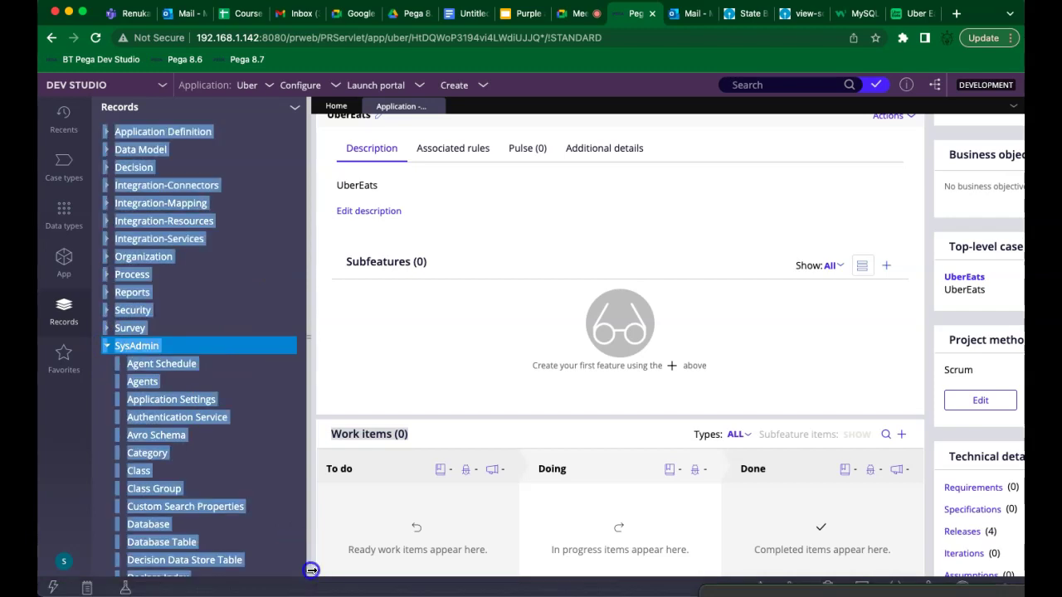
left_click(304, 569)
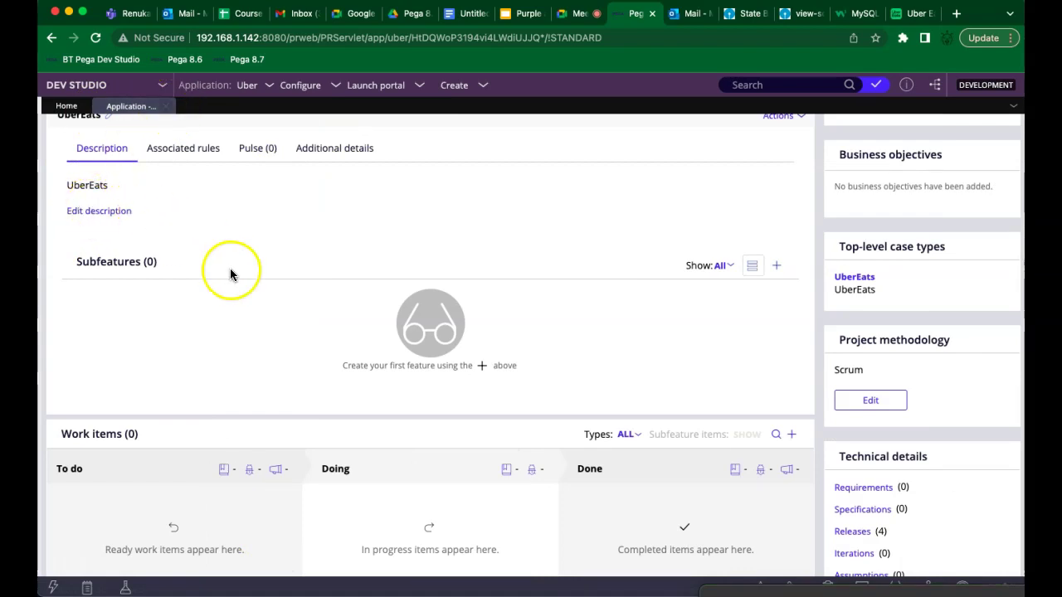
left_click(848, 281)
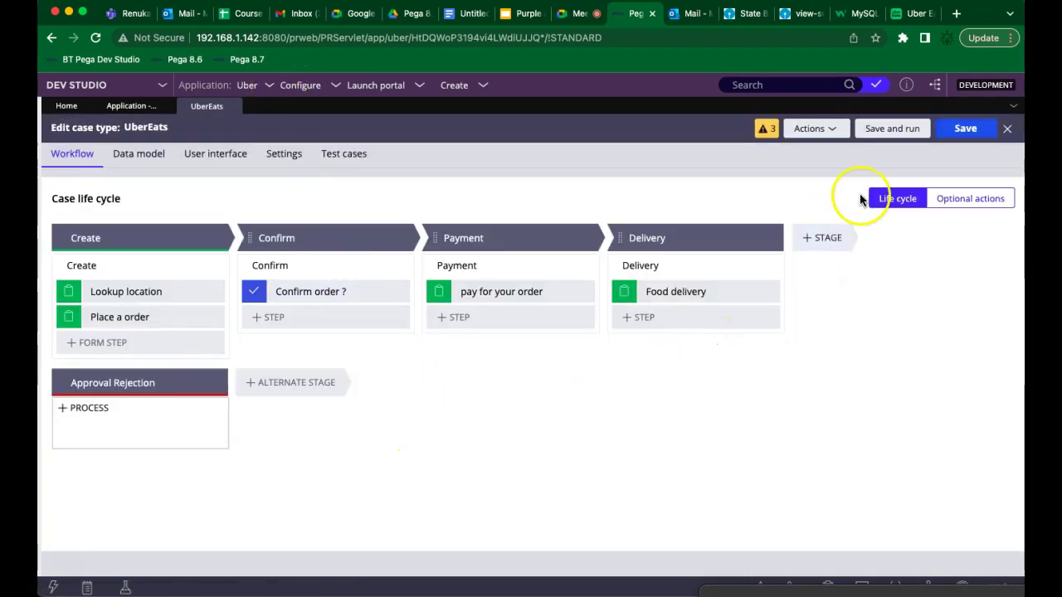
Save and run UberEats, then close the failed U-1 run tab
left_click(891, 131)
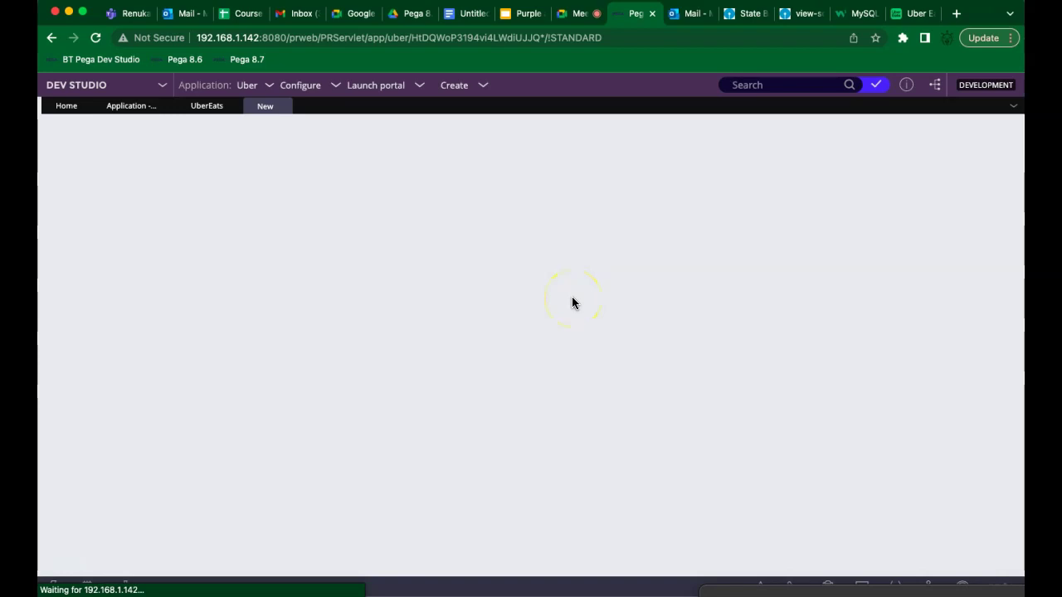
mouse_move(588, 301)
left_mouse_down()
mouse_move(446, 305)
mouse_move(403, 178)
mouse_move(416, 441)
left_mouse_up()
left_click_drag(210, 115, 214, 156)
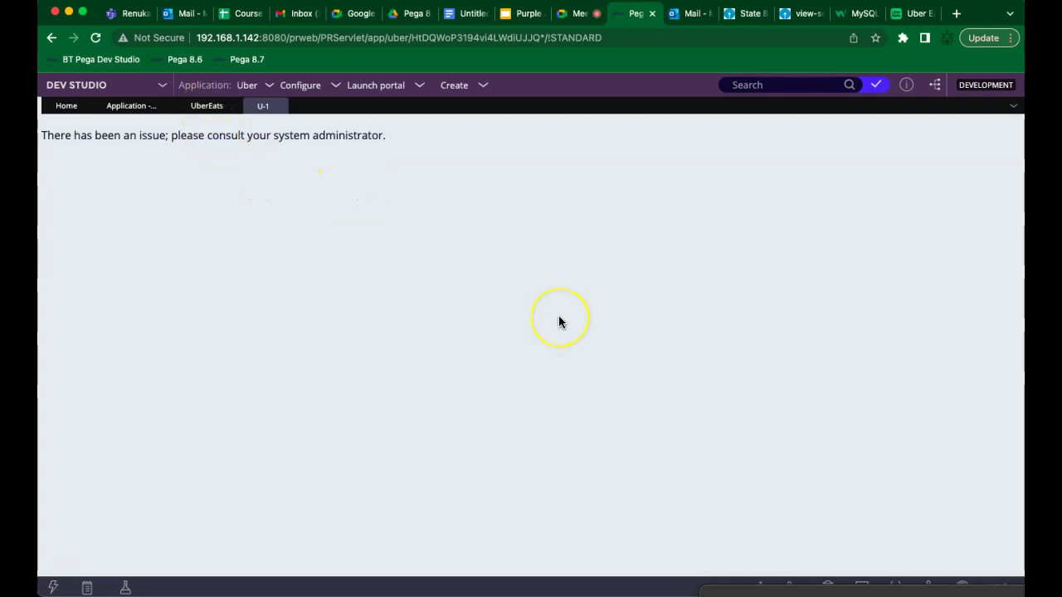
left_click(280, 109)
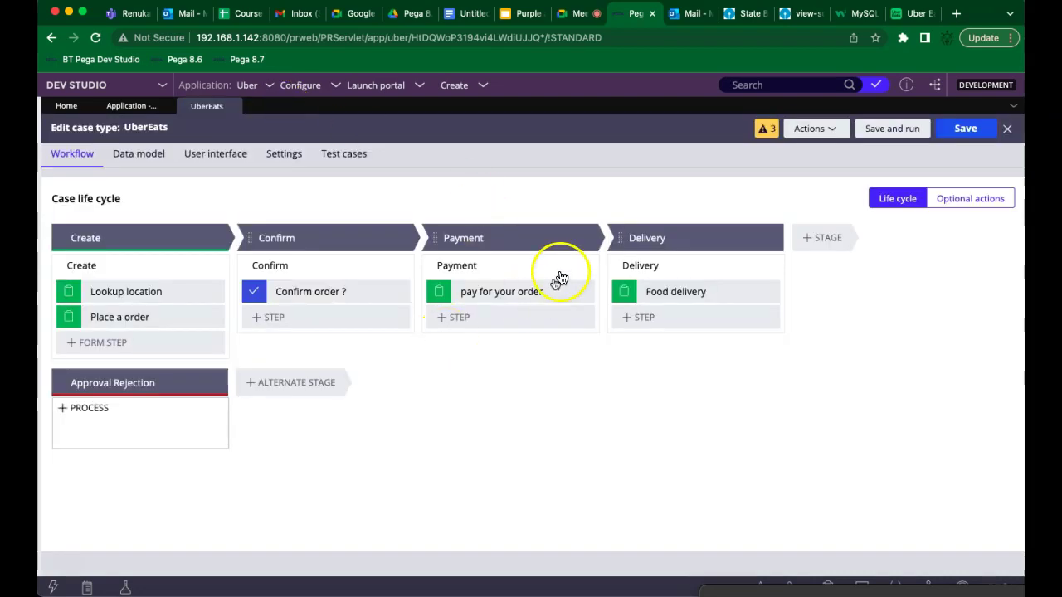
Add a Collect information step named 'rejected' to the Approval Rejection stage, then save and run
left_click(133, 392)
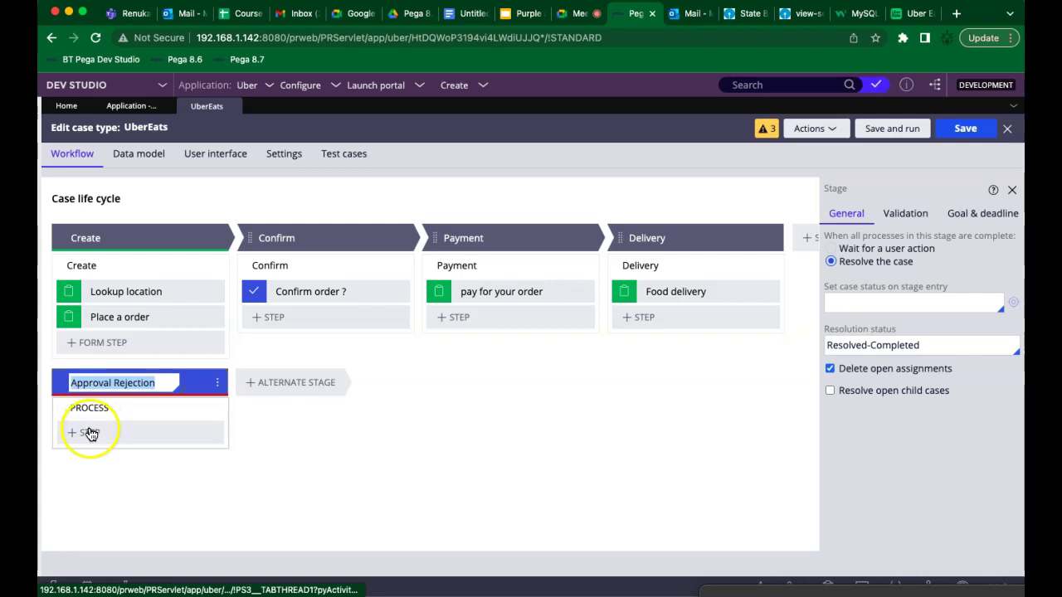
left_click(89, 437)
left_click(87, 464)
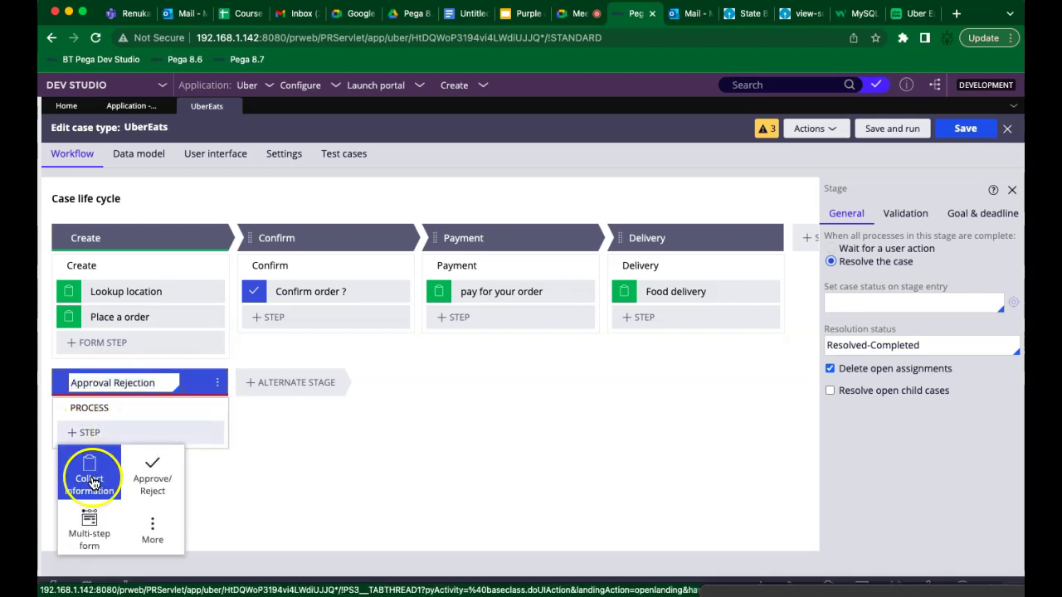
left_click(101, 430)
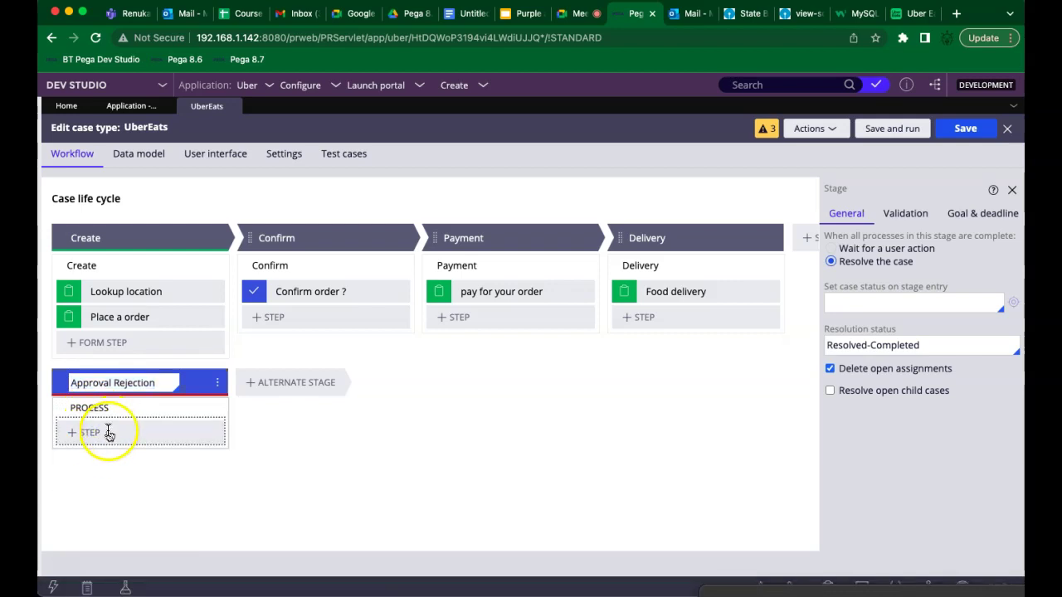
type("rejected")
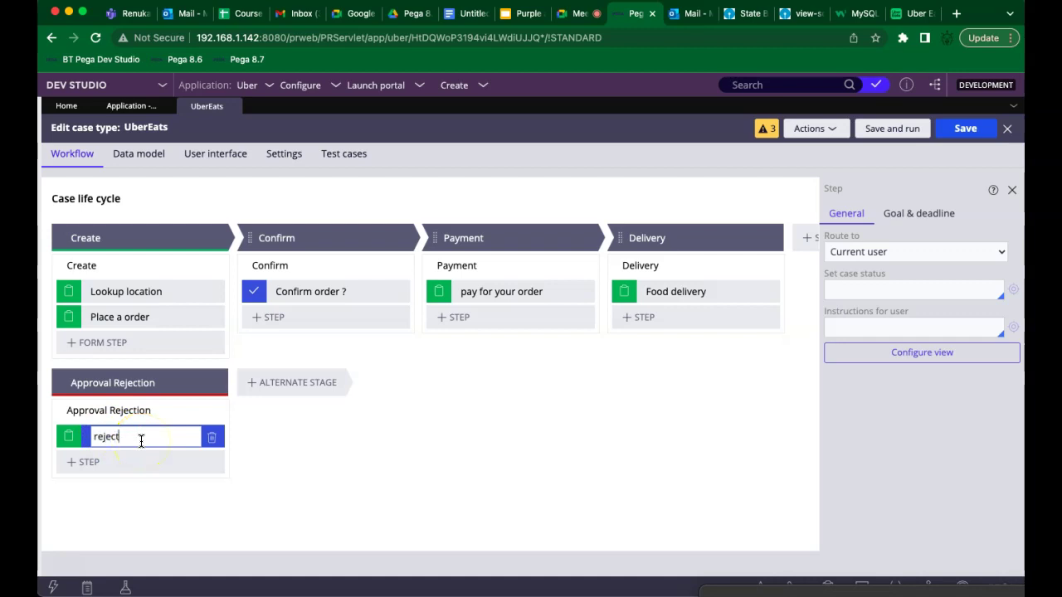
left_click(915, 135)
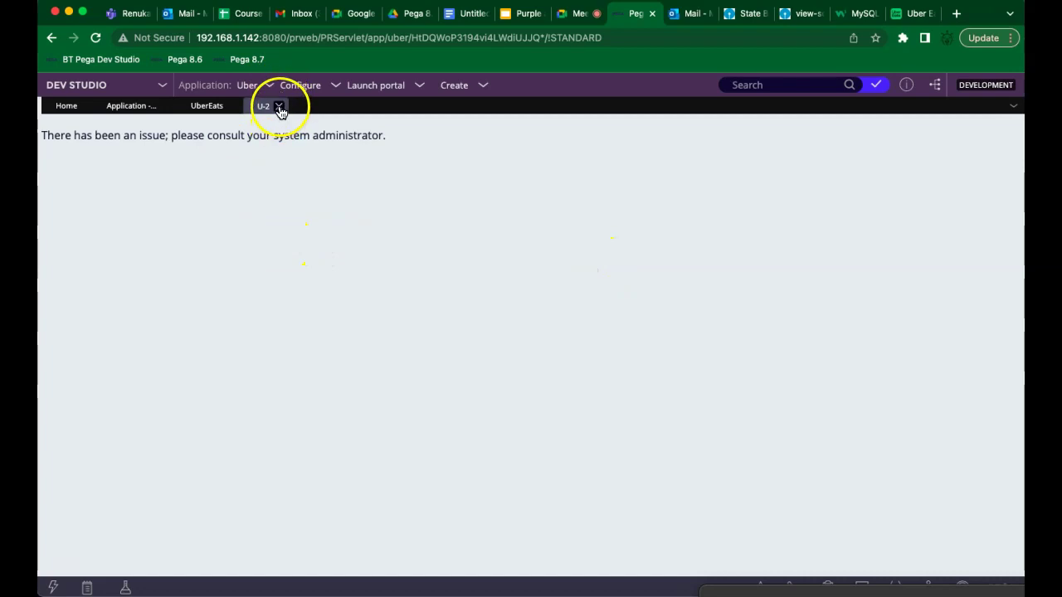
Close the U-2 error tab and review the four draft process warnings
left_click(280, 107)
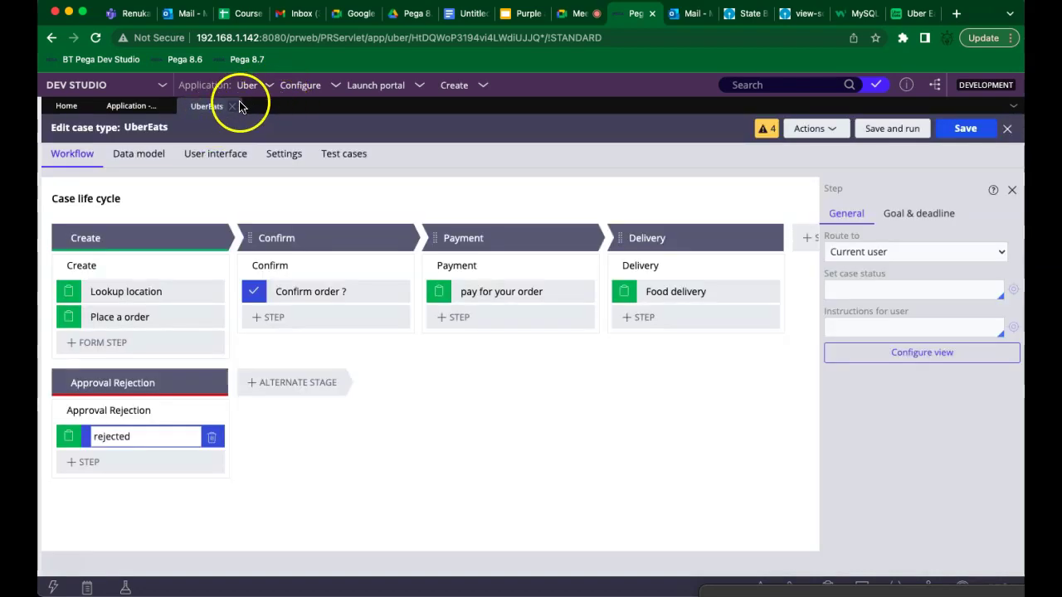
left_click(765, 130)
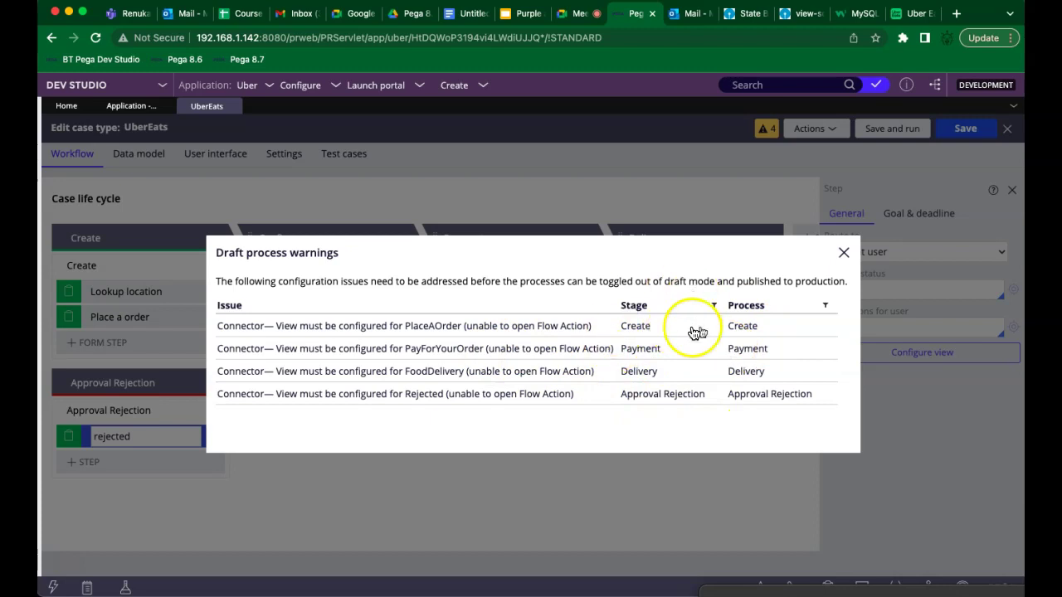
left_click(843, 254)
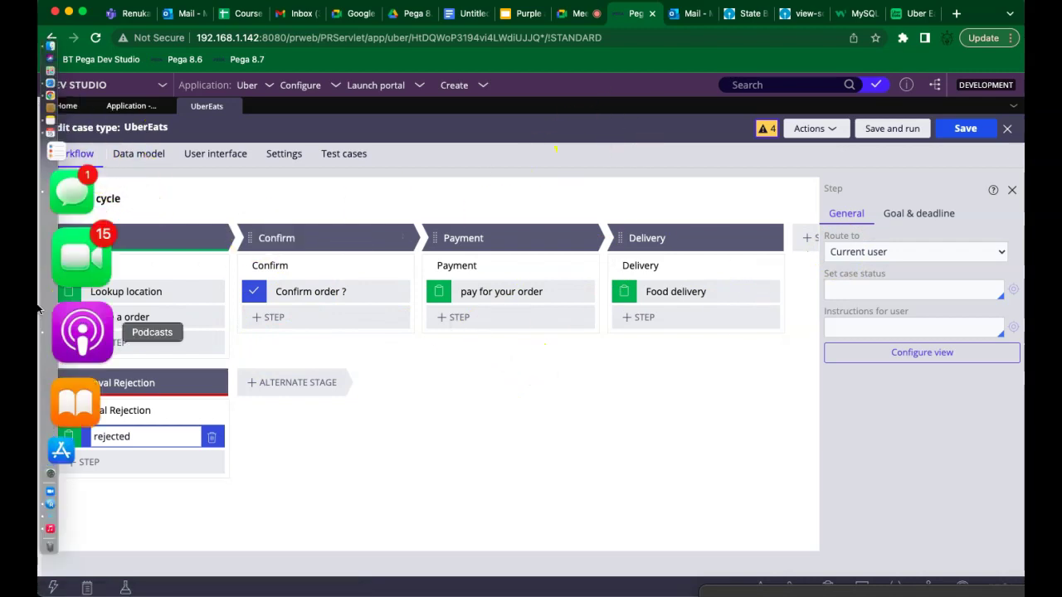
Close the UberEats case type editor and switch to the Google Docs notes
mouse_move(38, 365)
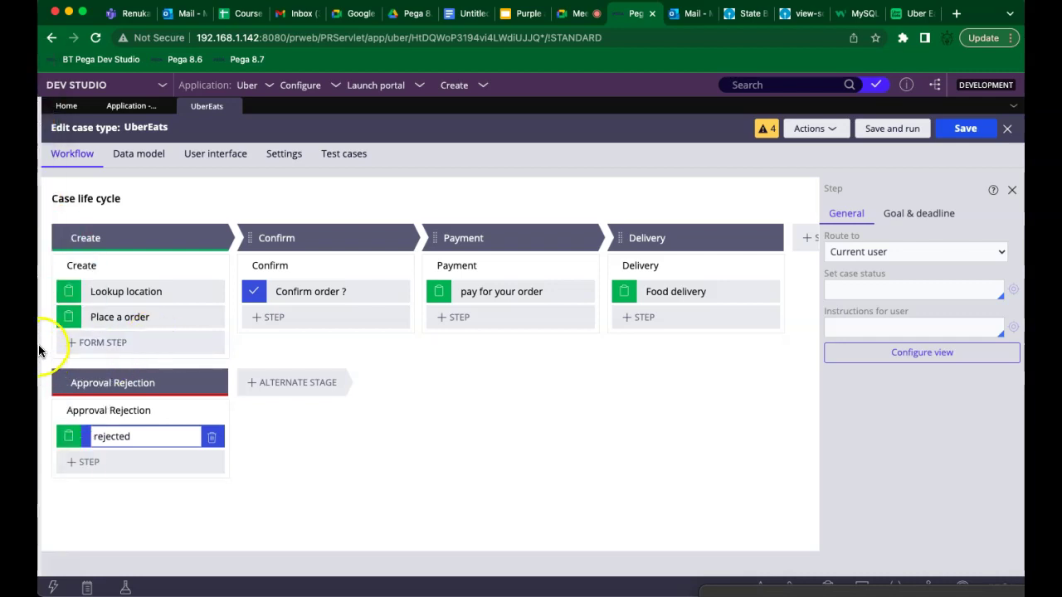
mouse_move(38, 313)
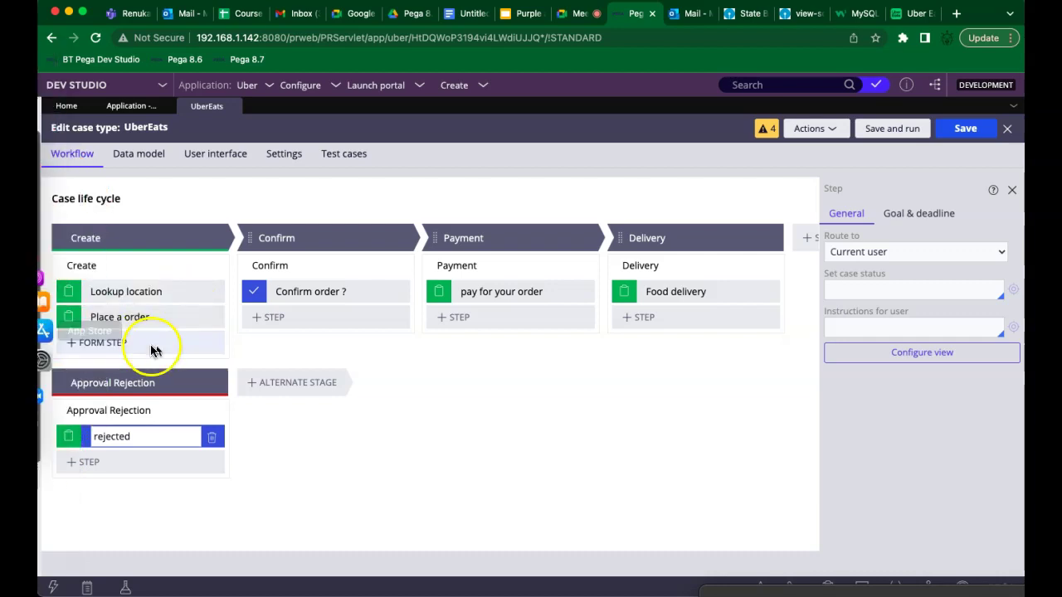
left_click(238, 107)
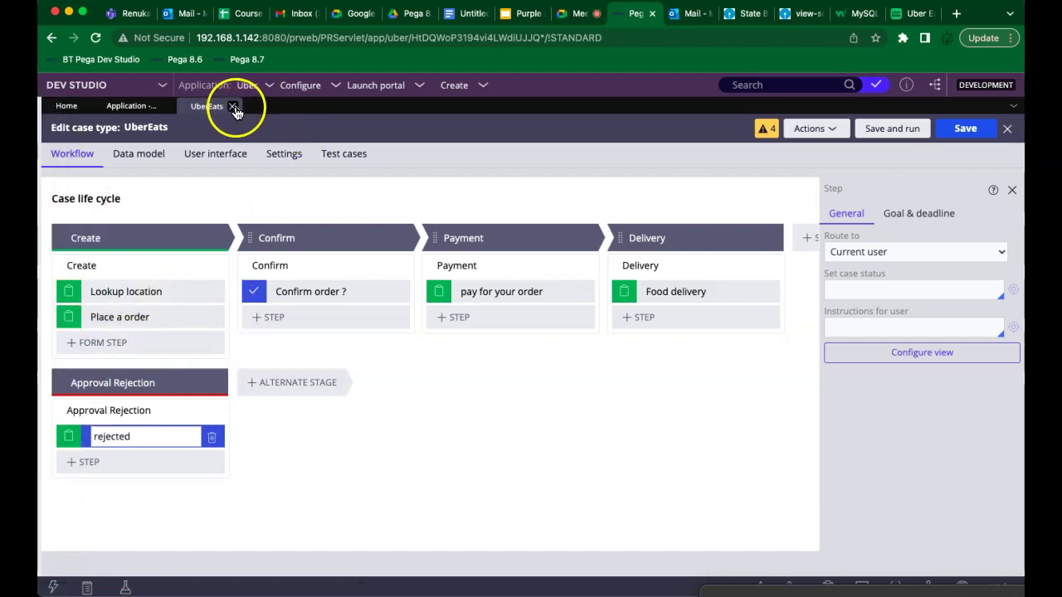
left_click(96, 39)
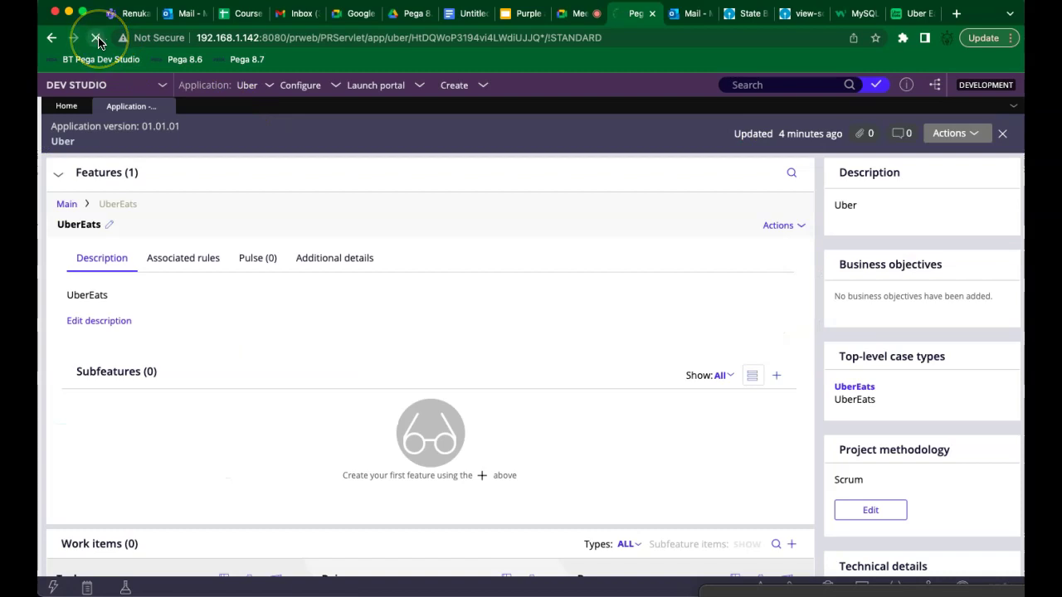
left_click(464, 17)
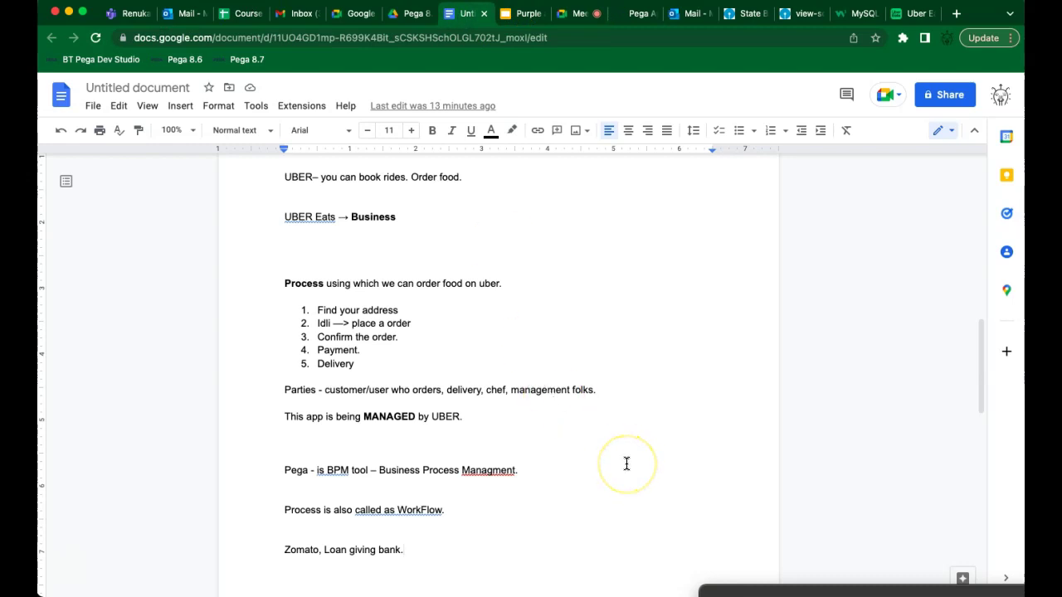
left_click(664, 404)
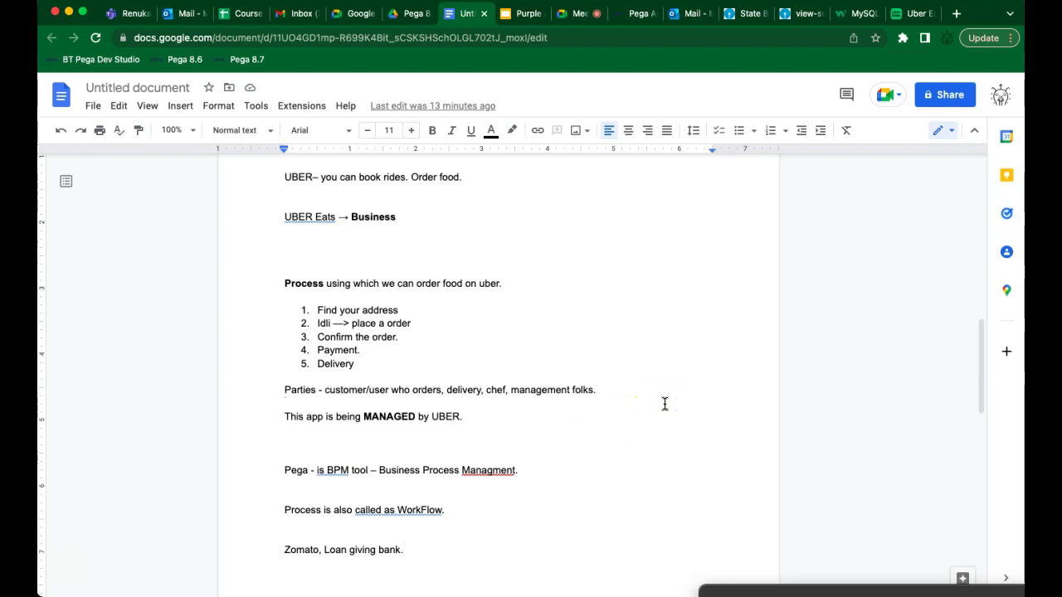
key("Up")
key("Up")
key("Up")
key("Up")
key("Up")
key("Up")
key("Up")
key("Up")
key("Up")
key("Up")
key("Up")
key("Up")
key("Up")
key("Up")
key("Up")
key("Up")
key("Up")
key("Up")
key("Up")
key("Up")
key("Up")
key("Up")
key("Up")
key("Up")
key("Up")
key("Up")
key("Up")
key("Up")
key("Up")
key("Up")
key("Up")
key("Up")
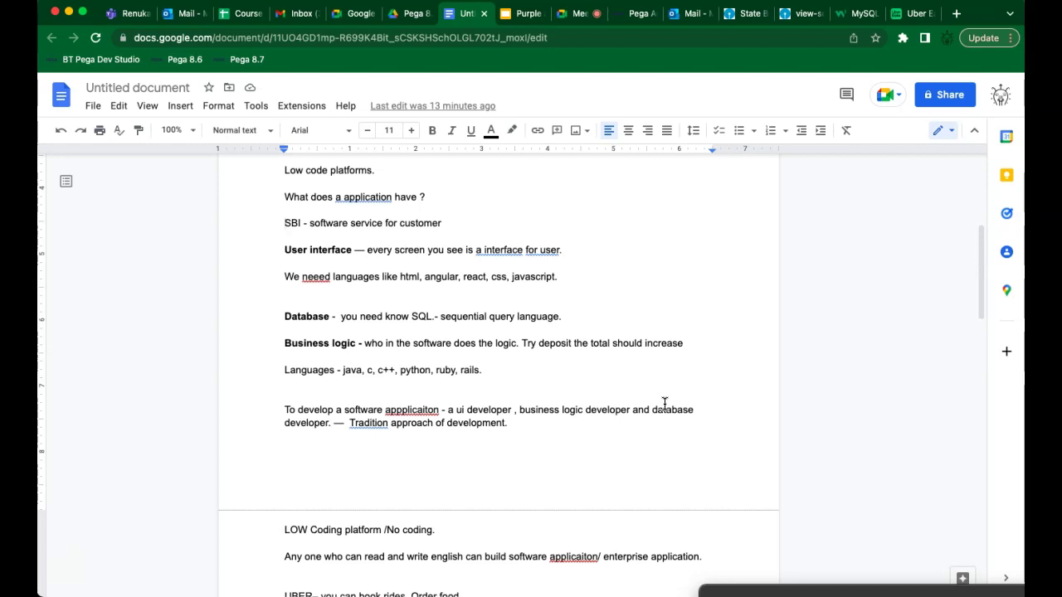
key("Down")
key("Down")
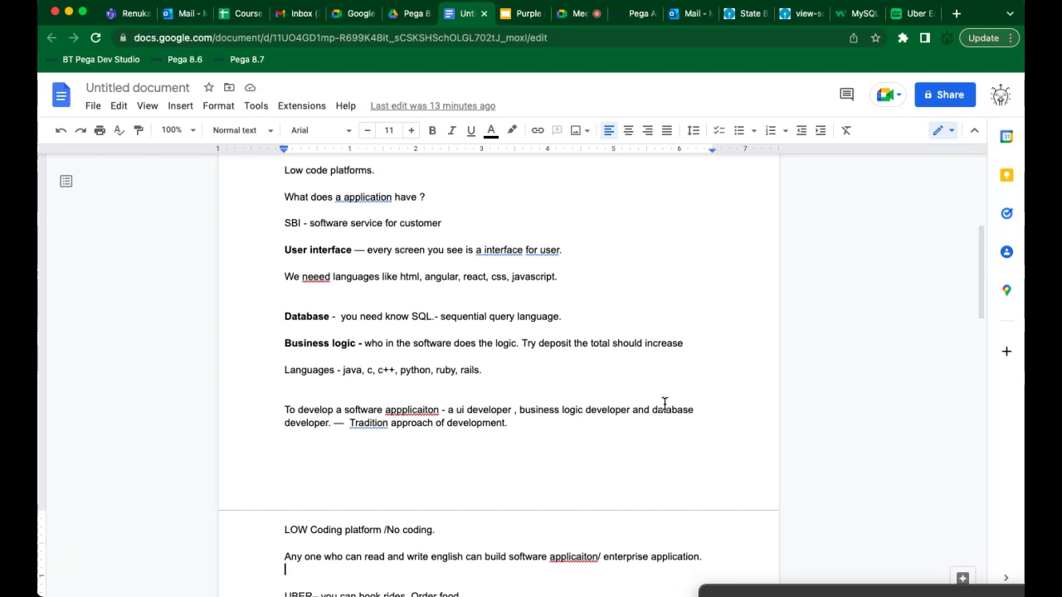
key("Down")
key("Down")
key("Down")
key("Down")
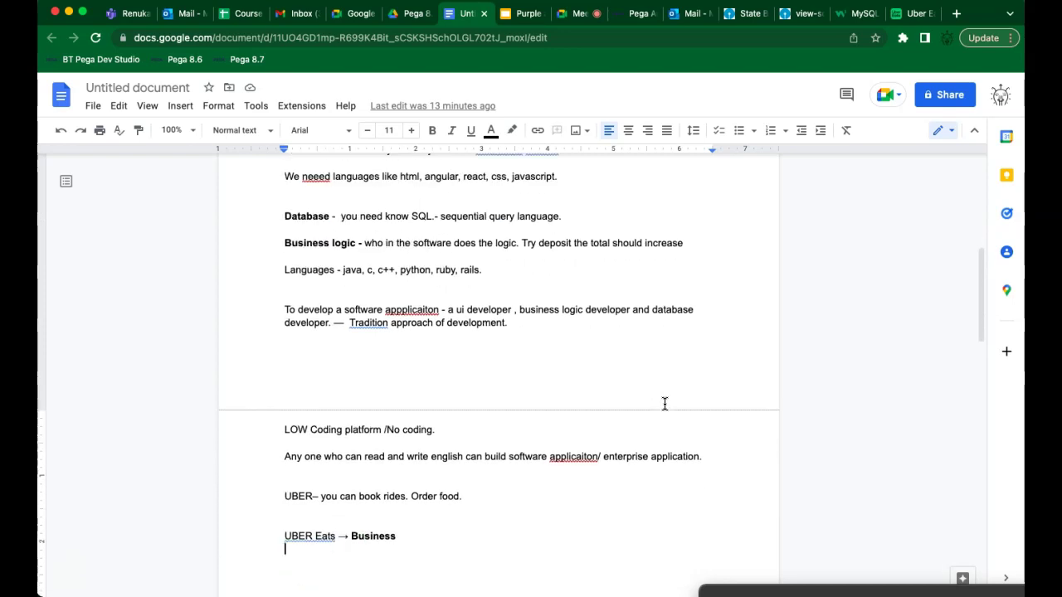
In App Studio, go to the Case types list and open UberEats
left_click(631, 14)
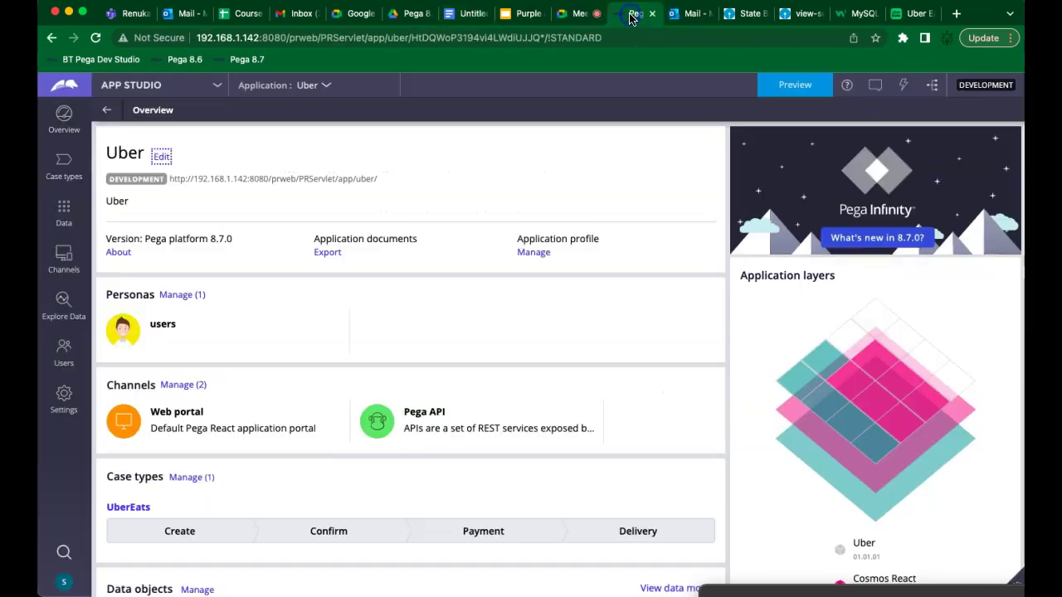
left_click(64, 170)
left_click(437, 374)
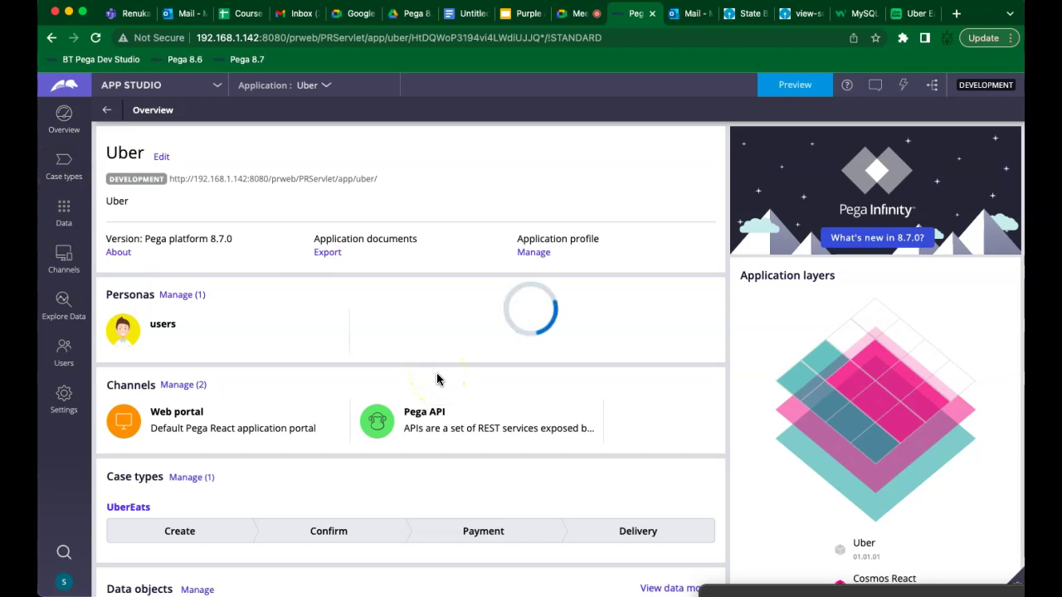
left_click(268, 216)
left_click(528, 245)
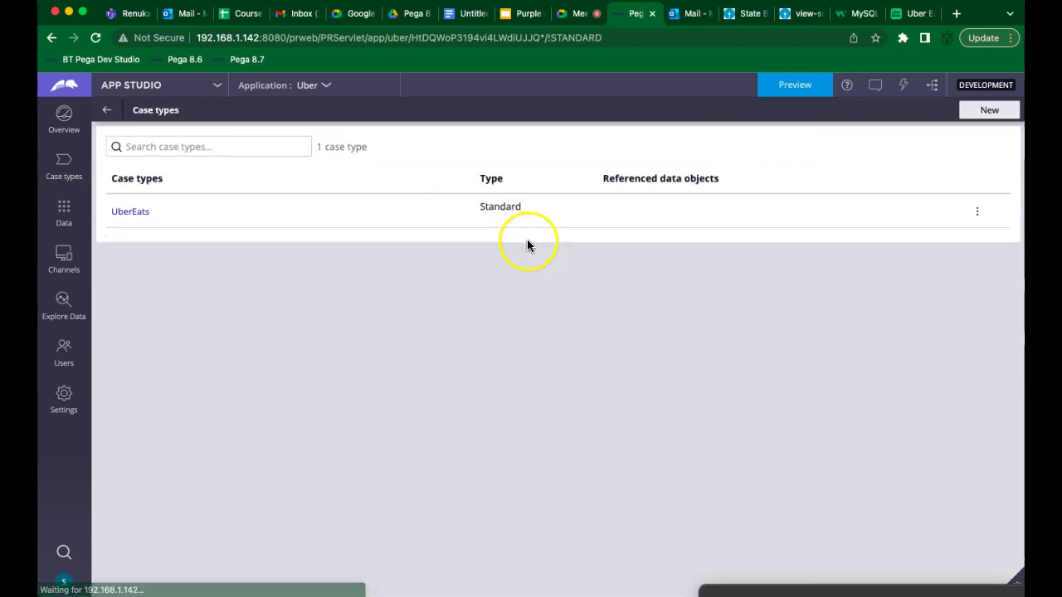
left_click(117, 214)
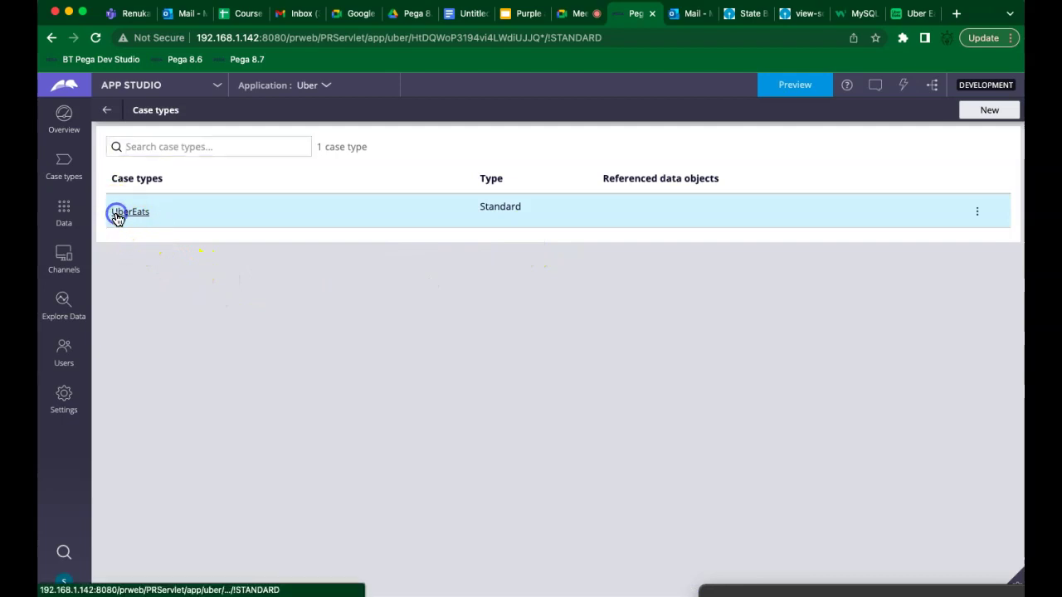